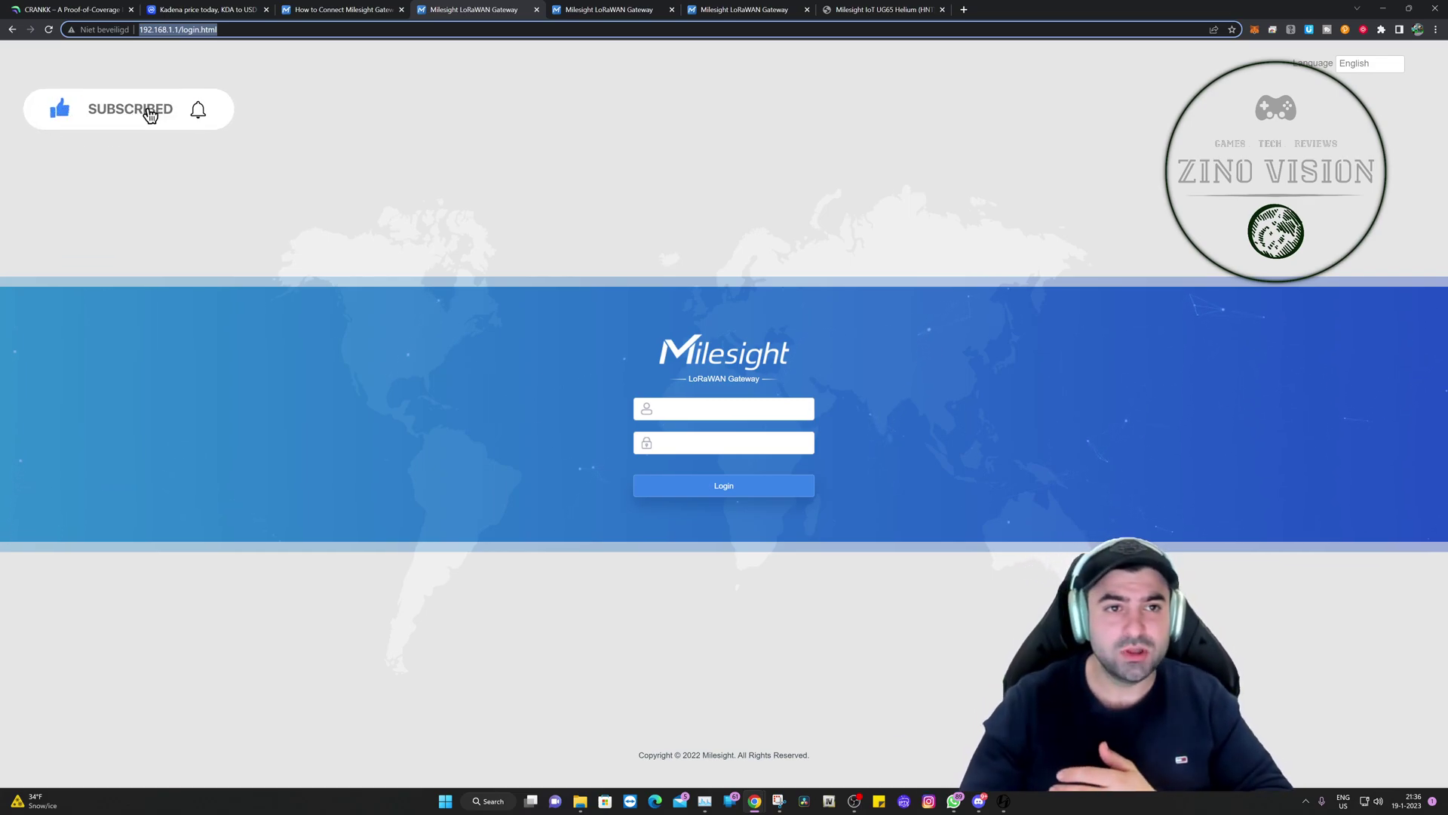
click(572, 8)
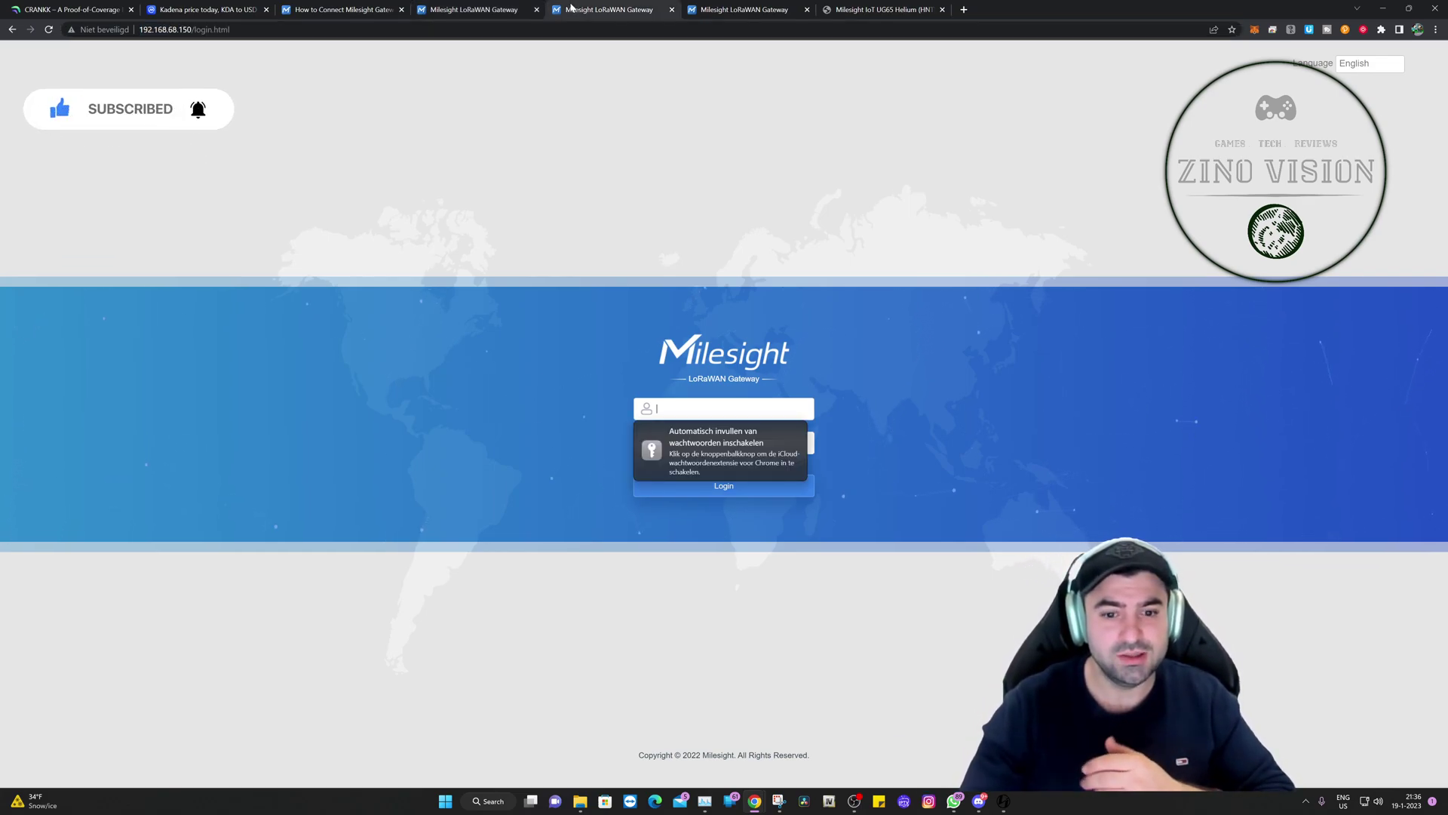
click(351, 10)
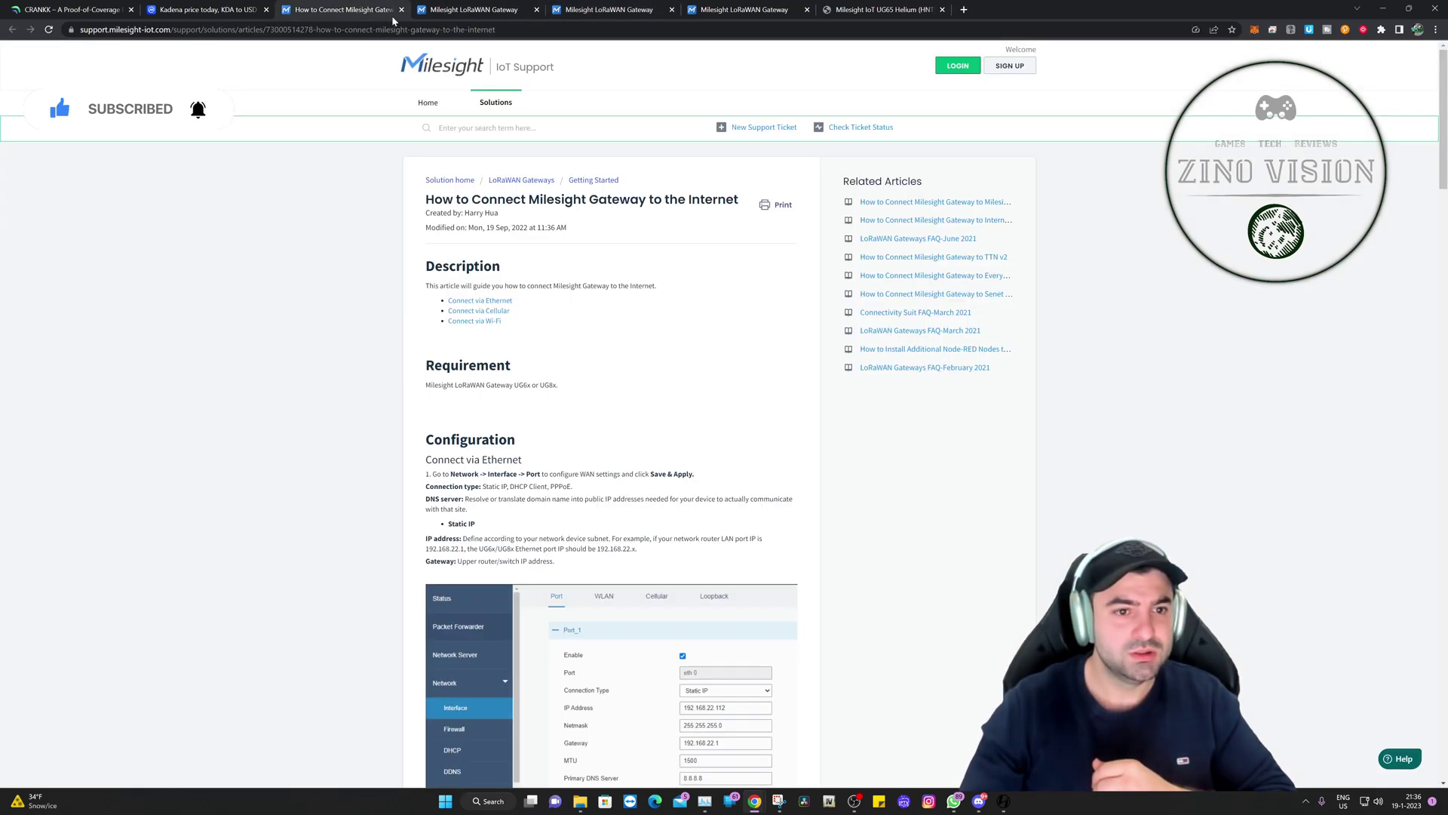
click(511, 21)
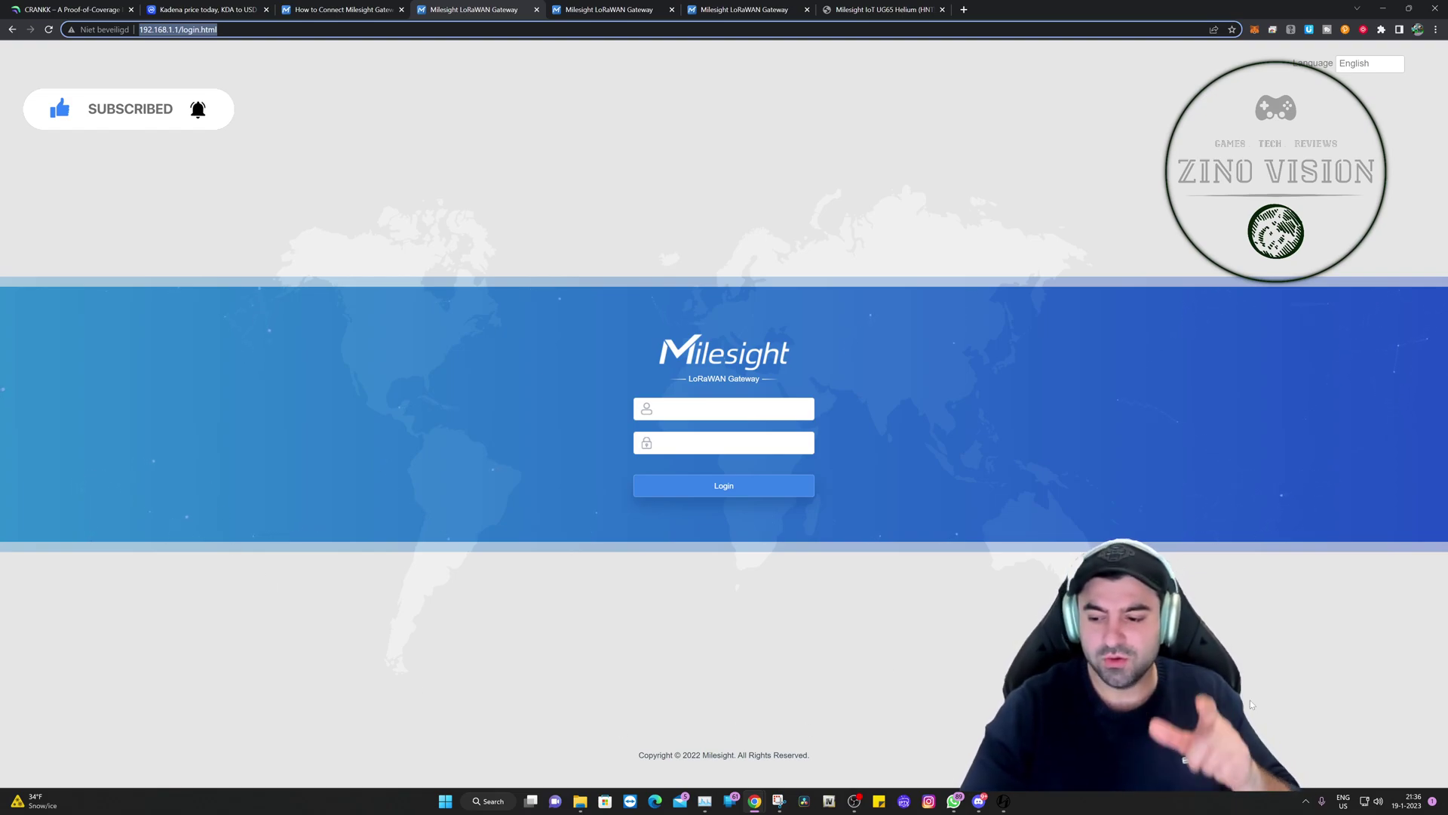
click(1305, 803)
click(1367, 804)
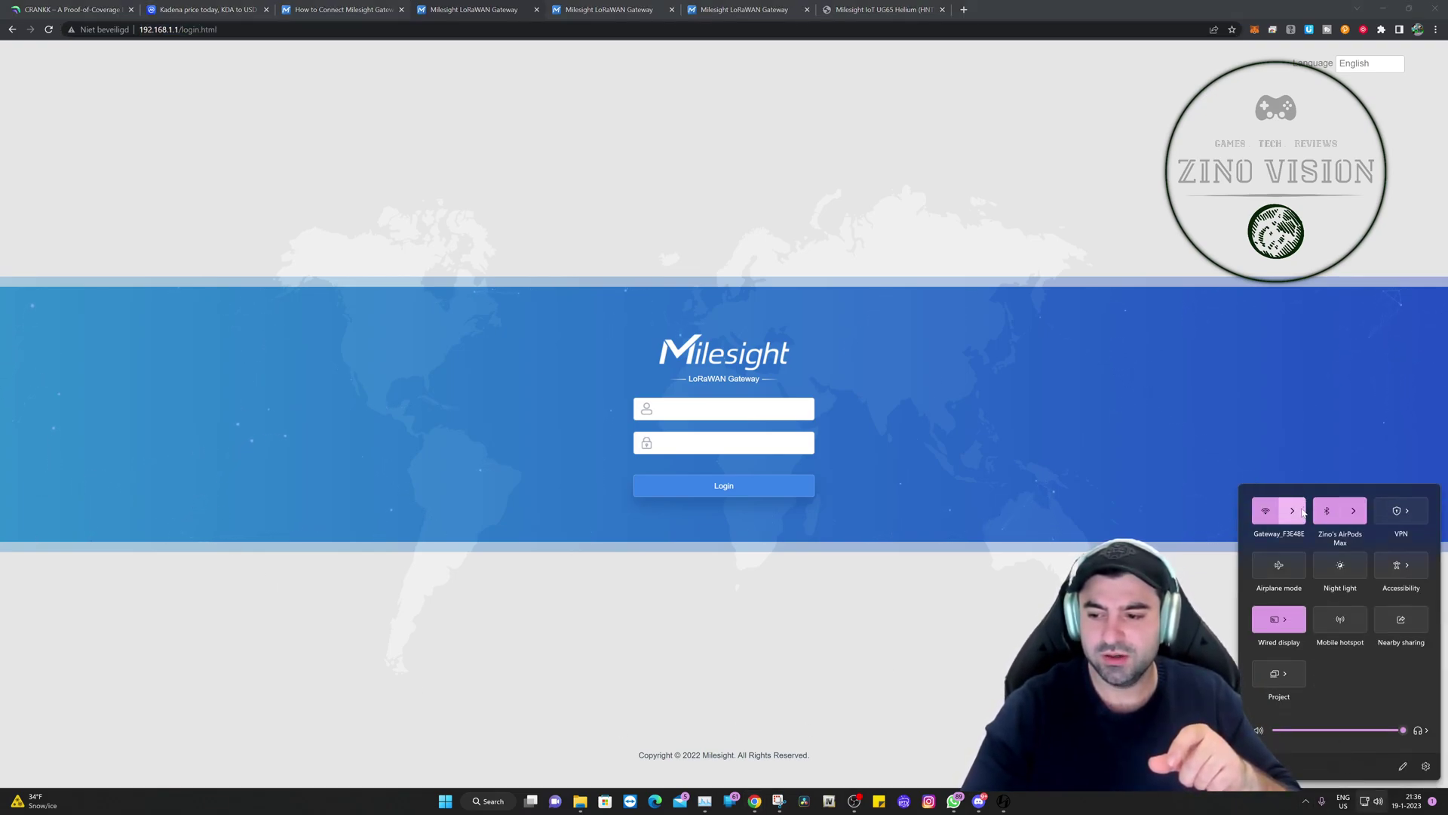
click(1303, 511)
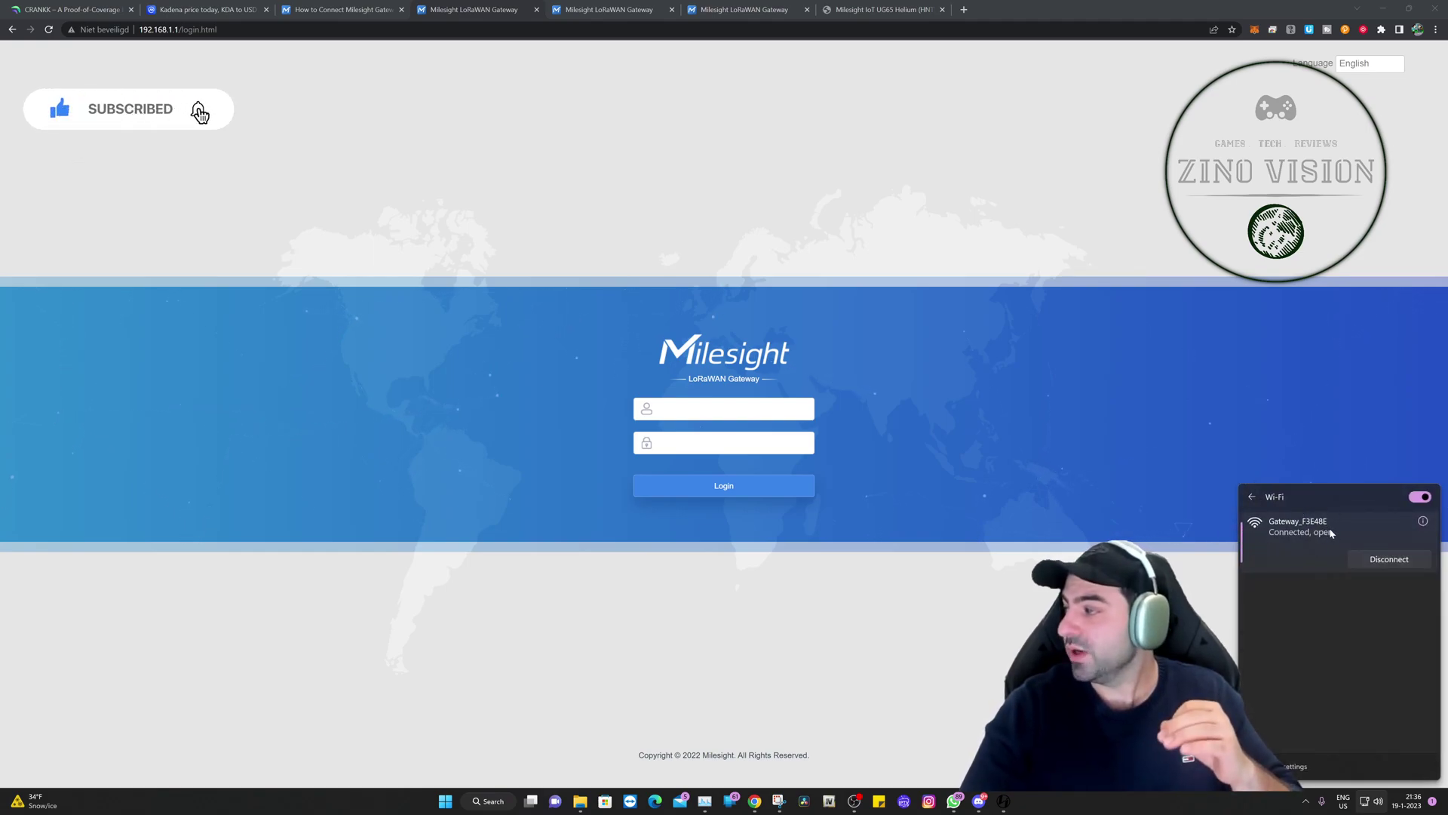
click(1423, 522)
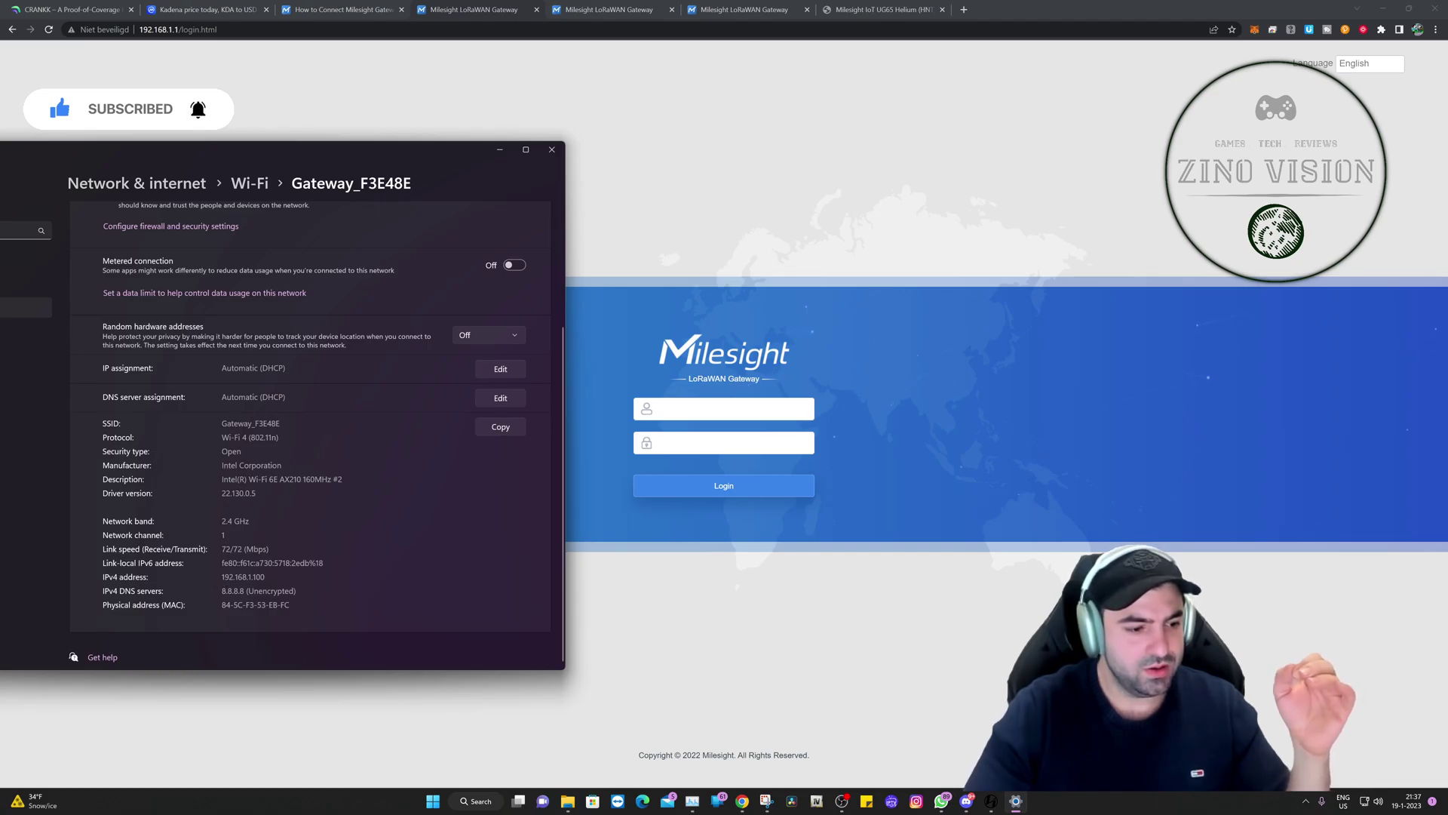
mouse_move(229, 578)
mouse_down()
mouse_move(265, 578)
mouse_move(220, 578)
mouse_up()
click(219, 578)
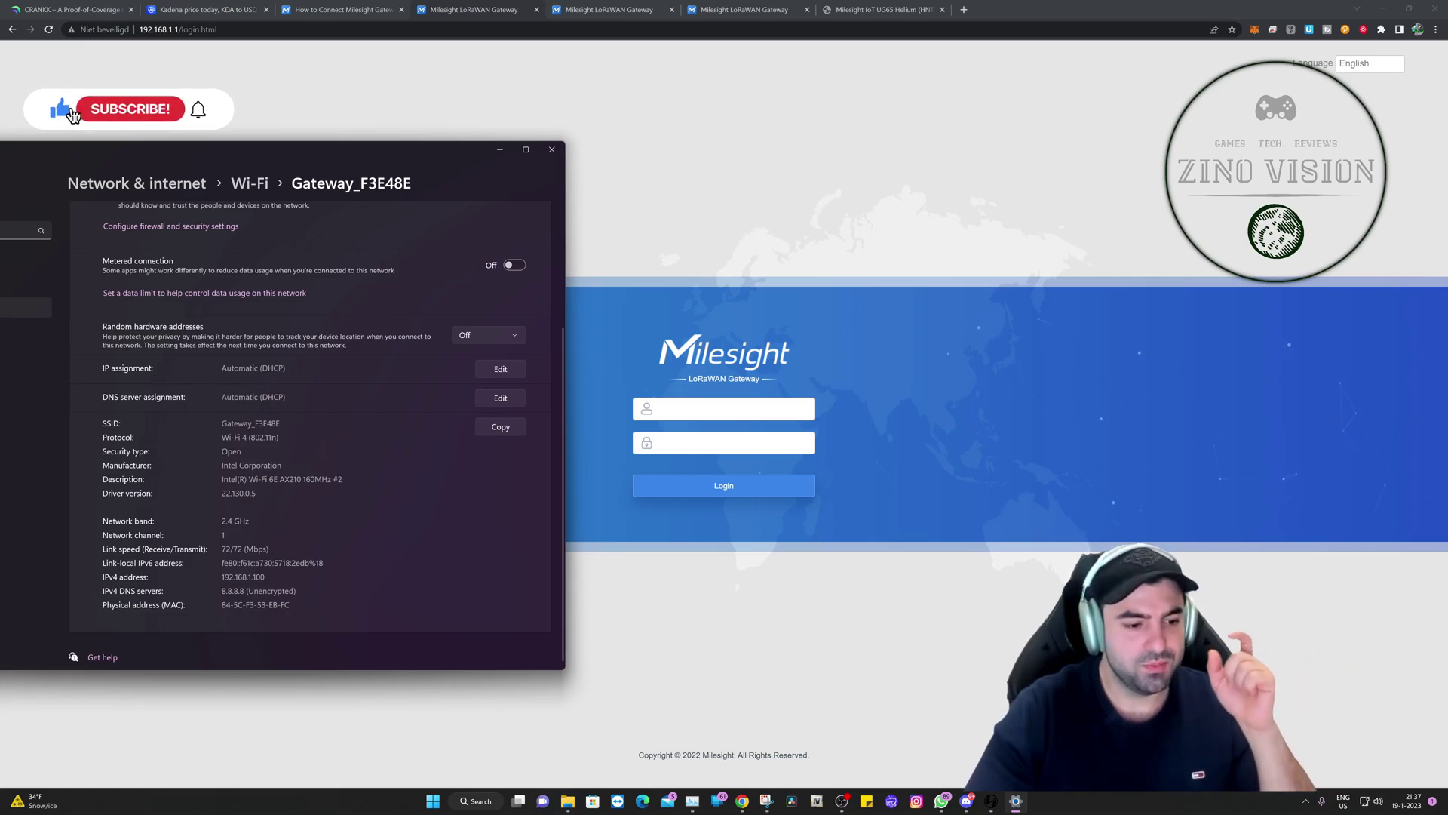
drag(262, 578, 233, 578)
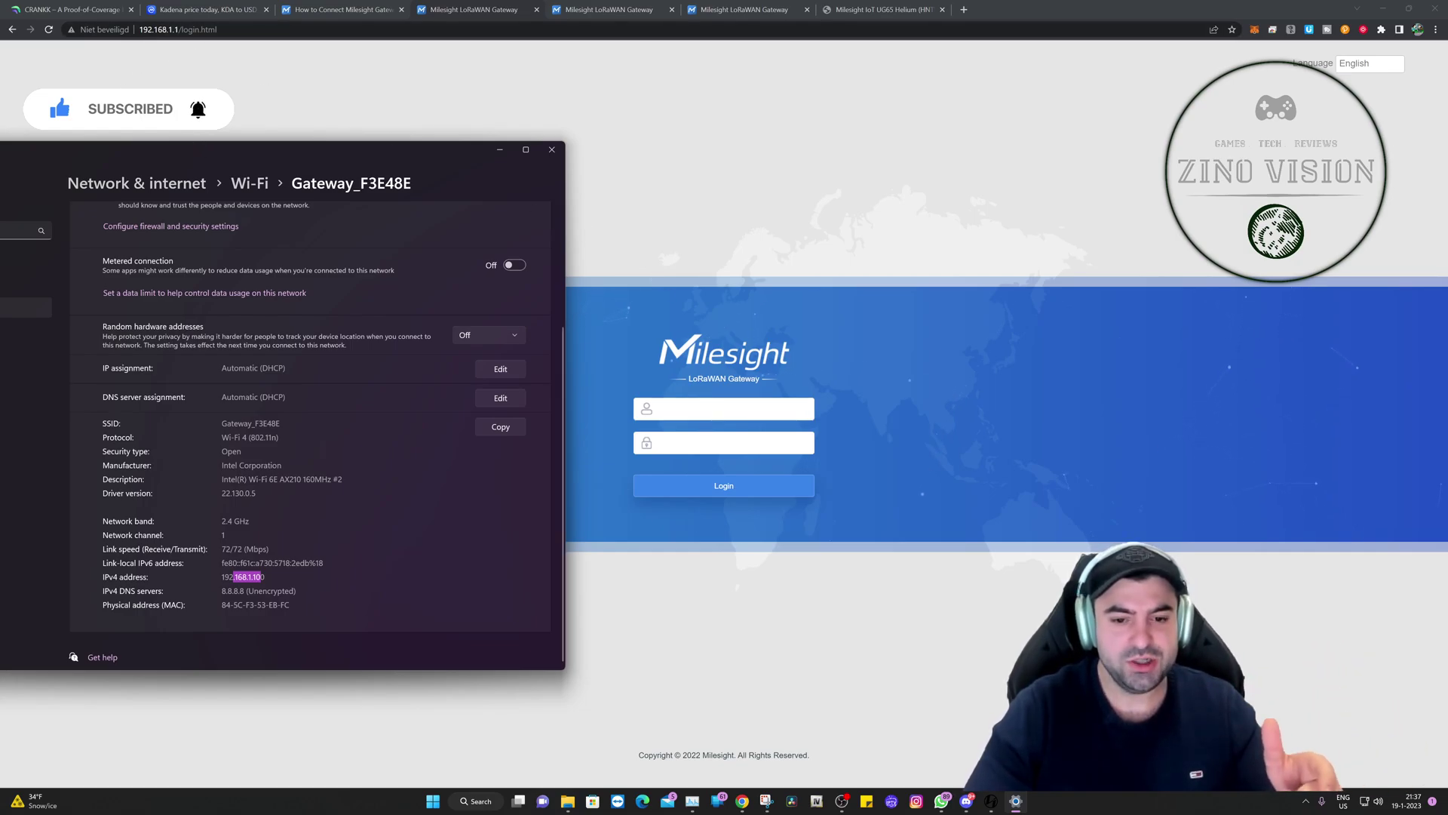
click(724, 408)
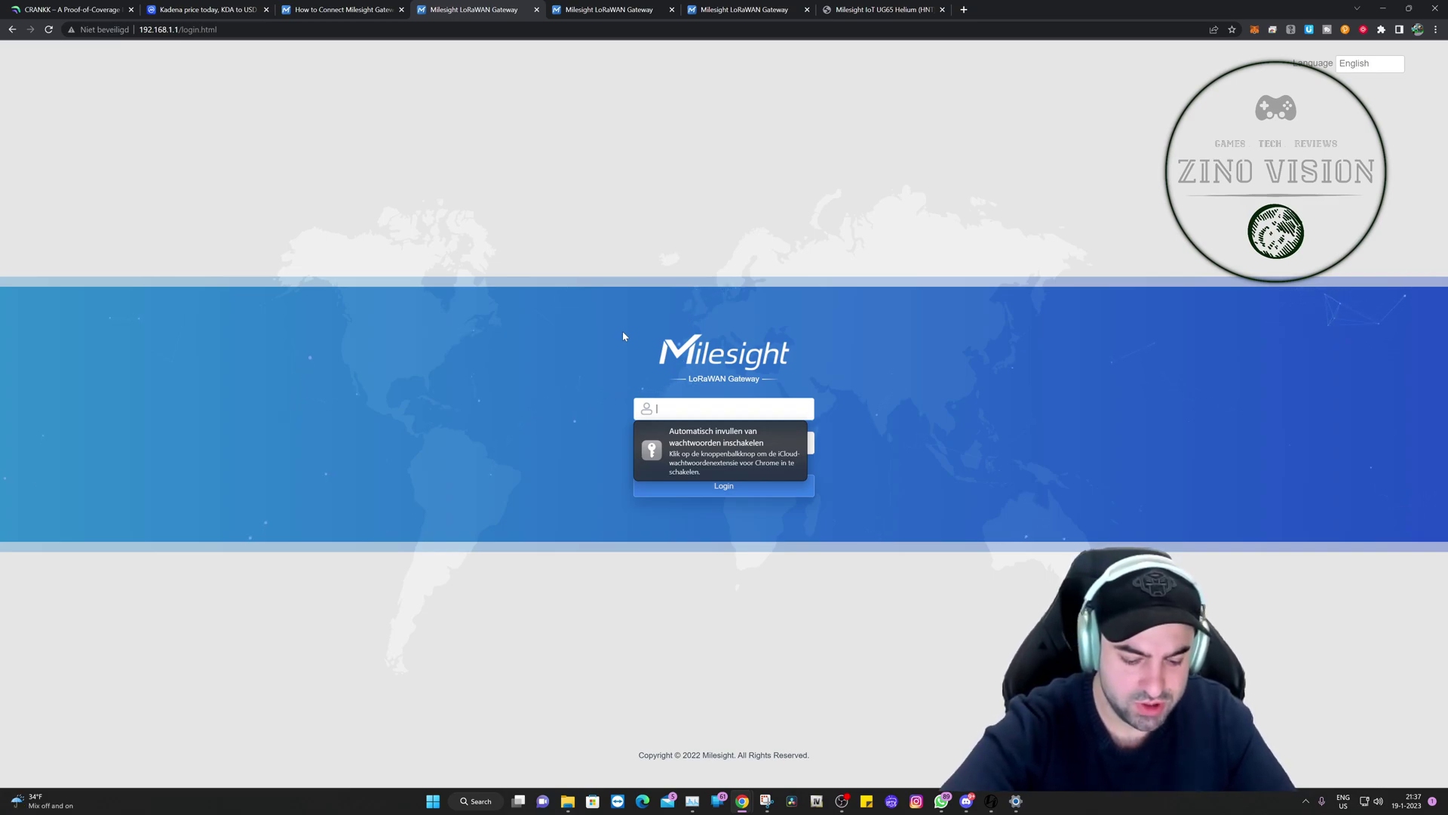
Step: Log in to the gateway with the admin credentials, then select the Port_1 IP address value for editing
text(admin)
key(Tab)
text(passw)
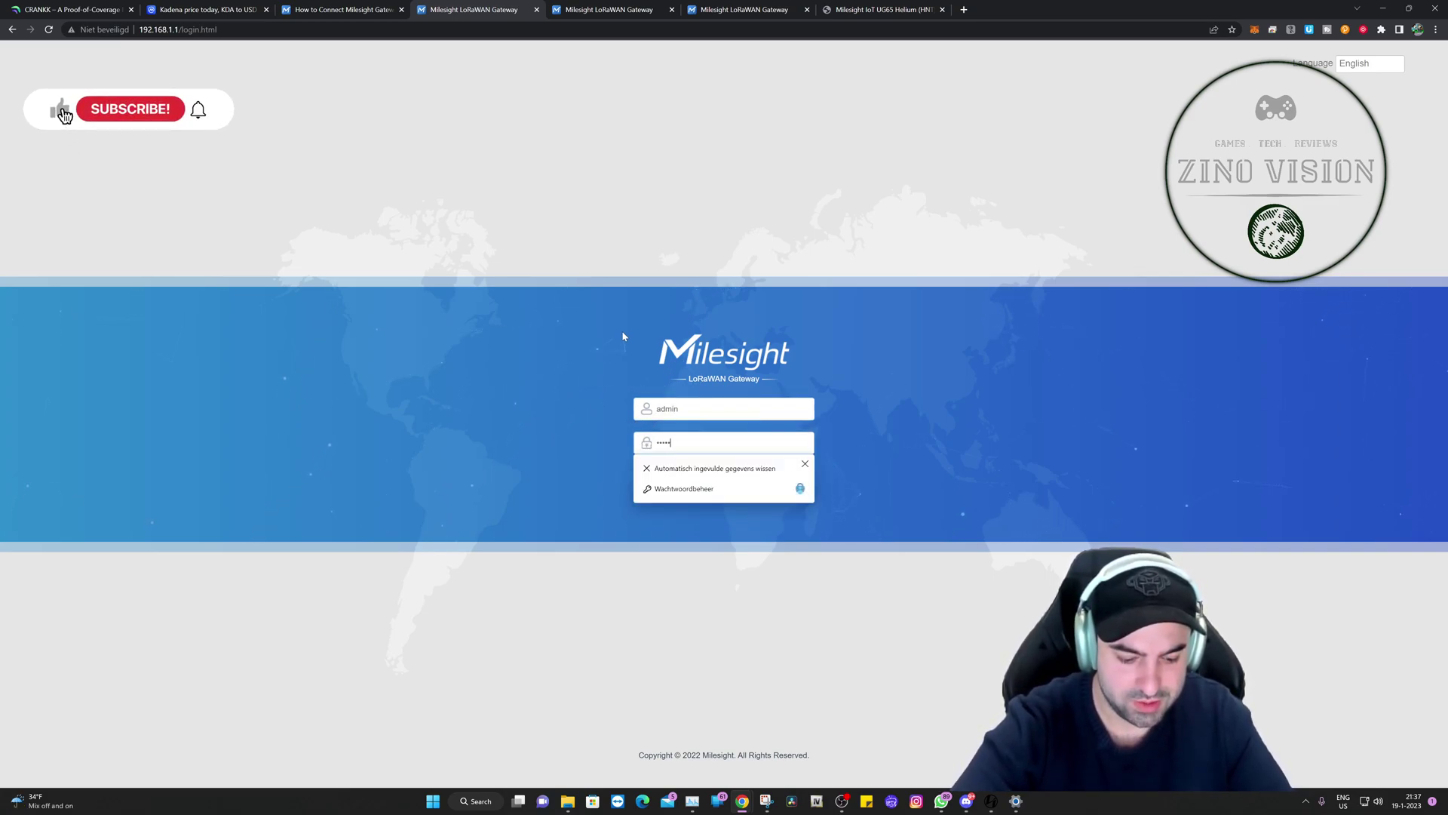
text(ord)
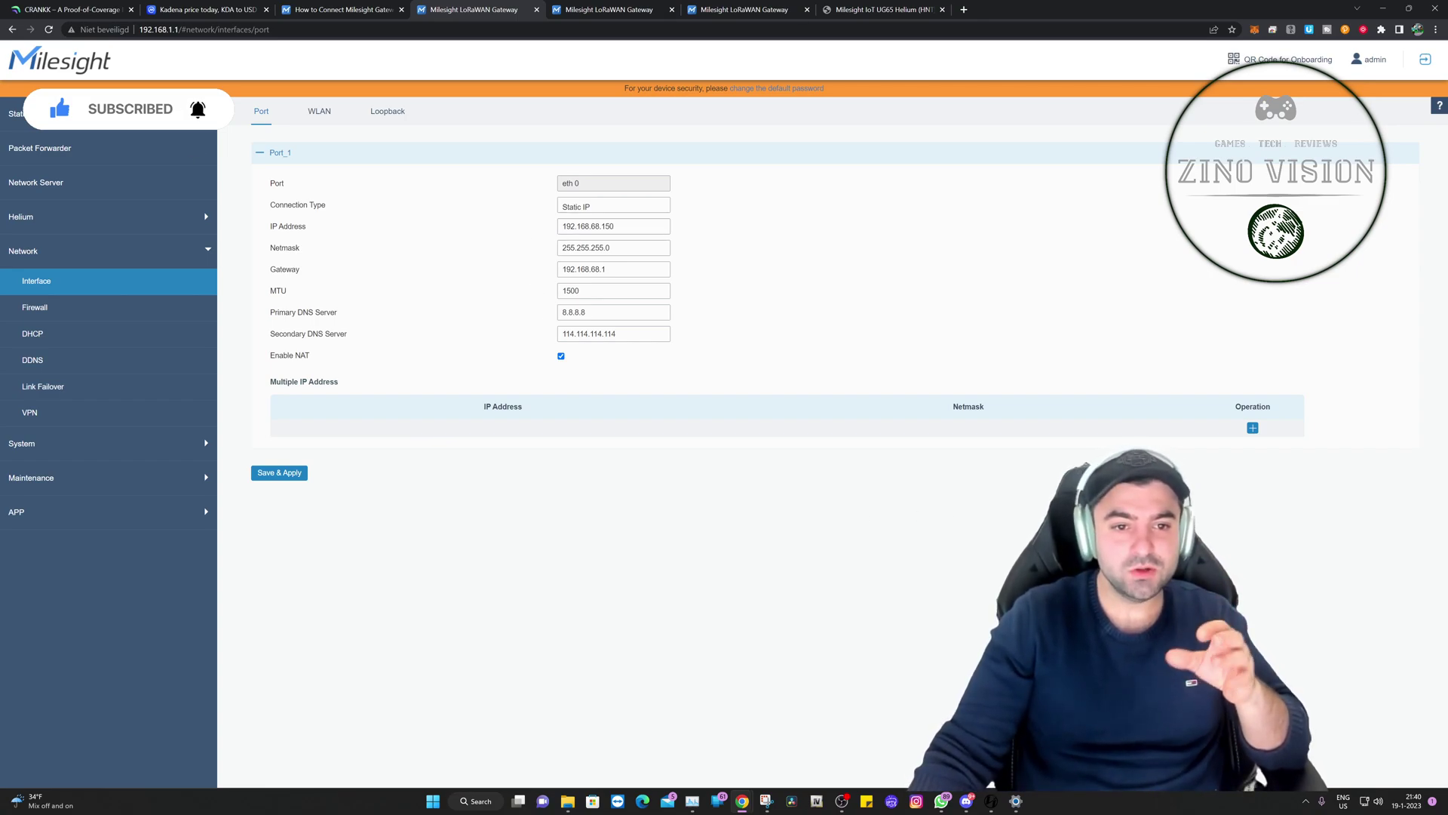
double_click(564, 227)
click(614, 226)
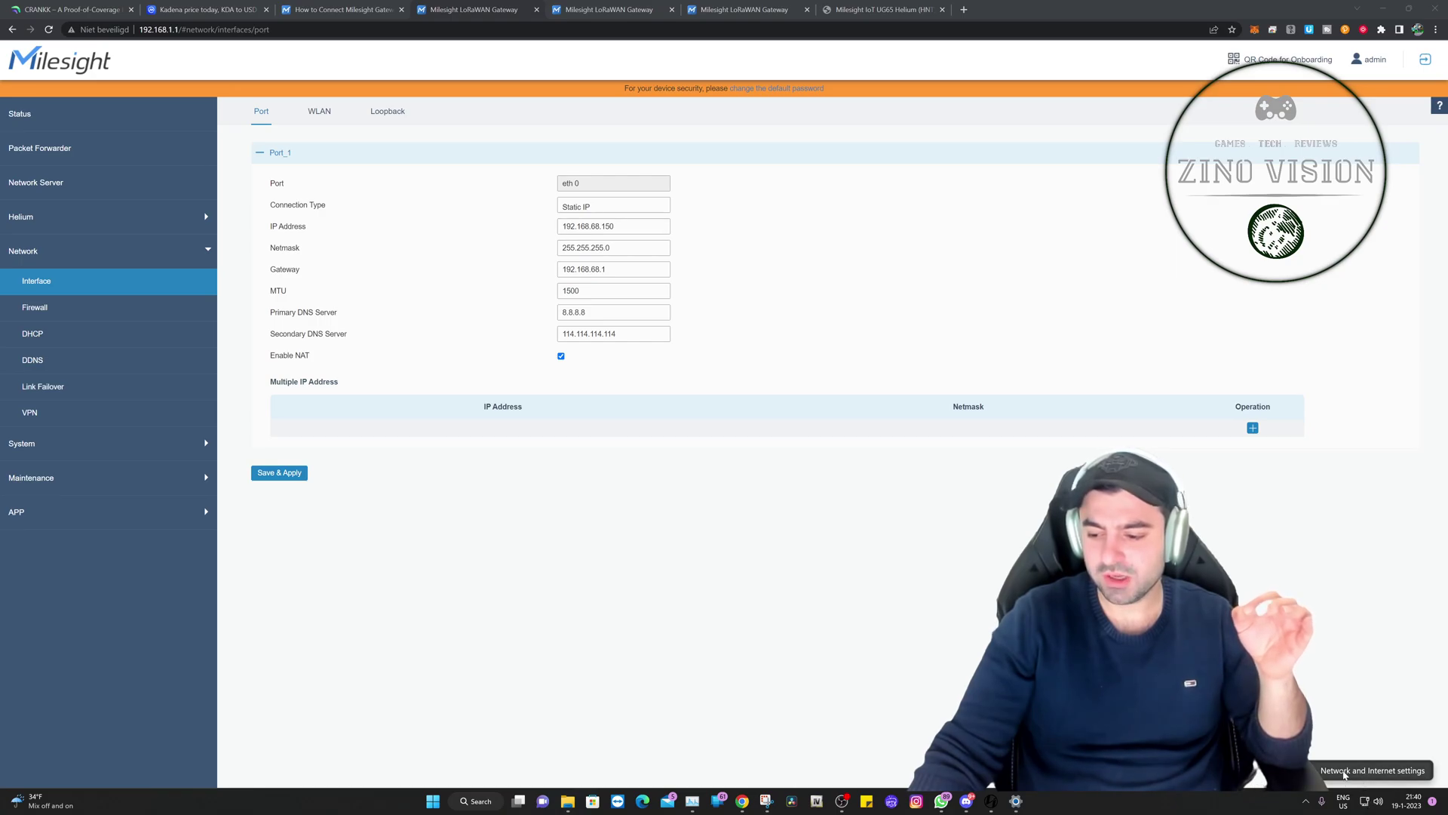
click(1344, 771)
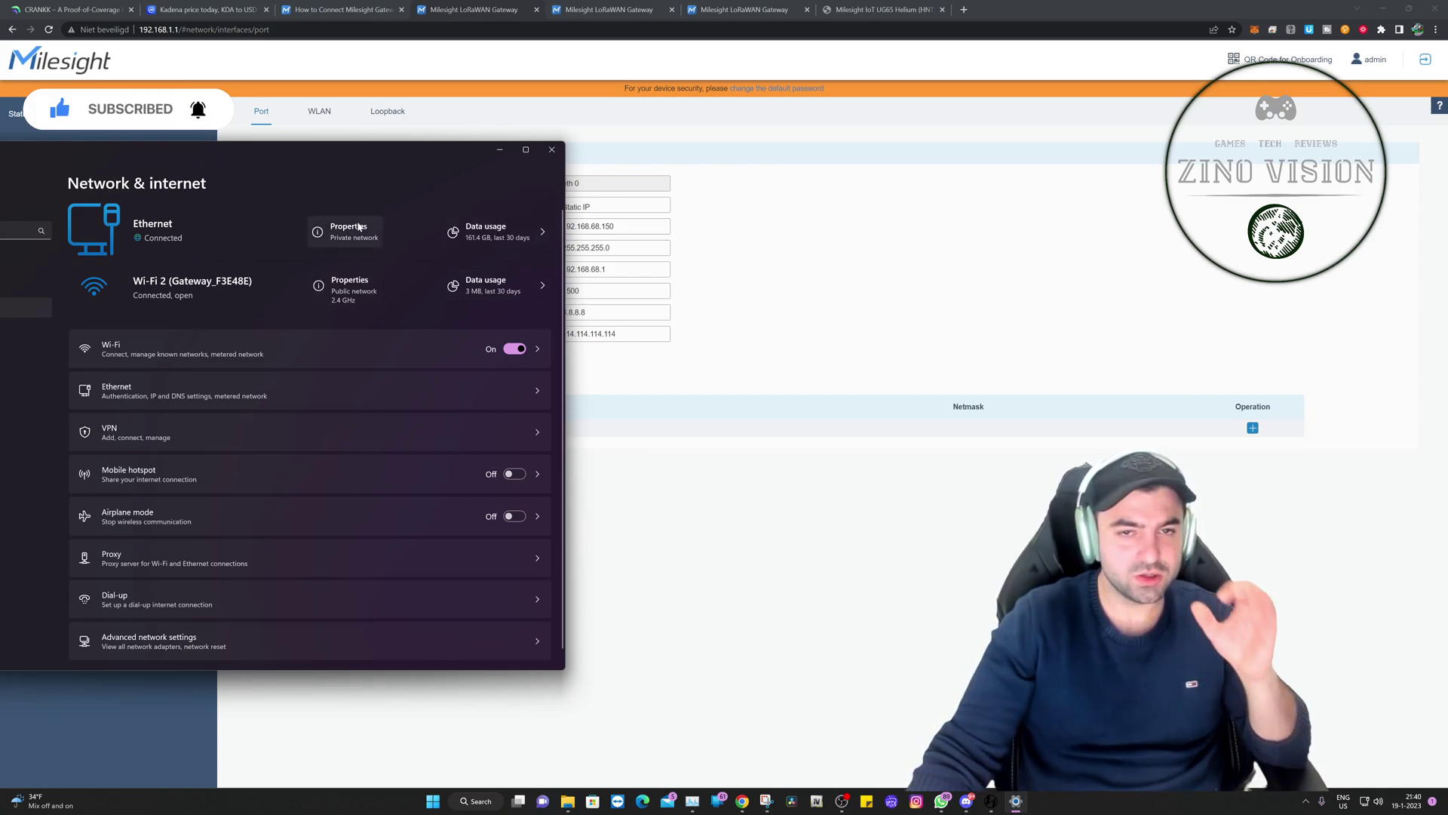
click(317, 235)
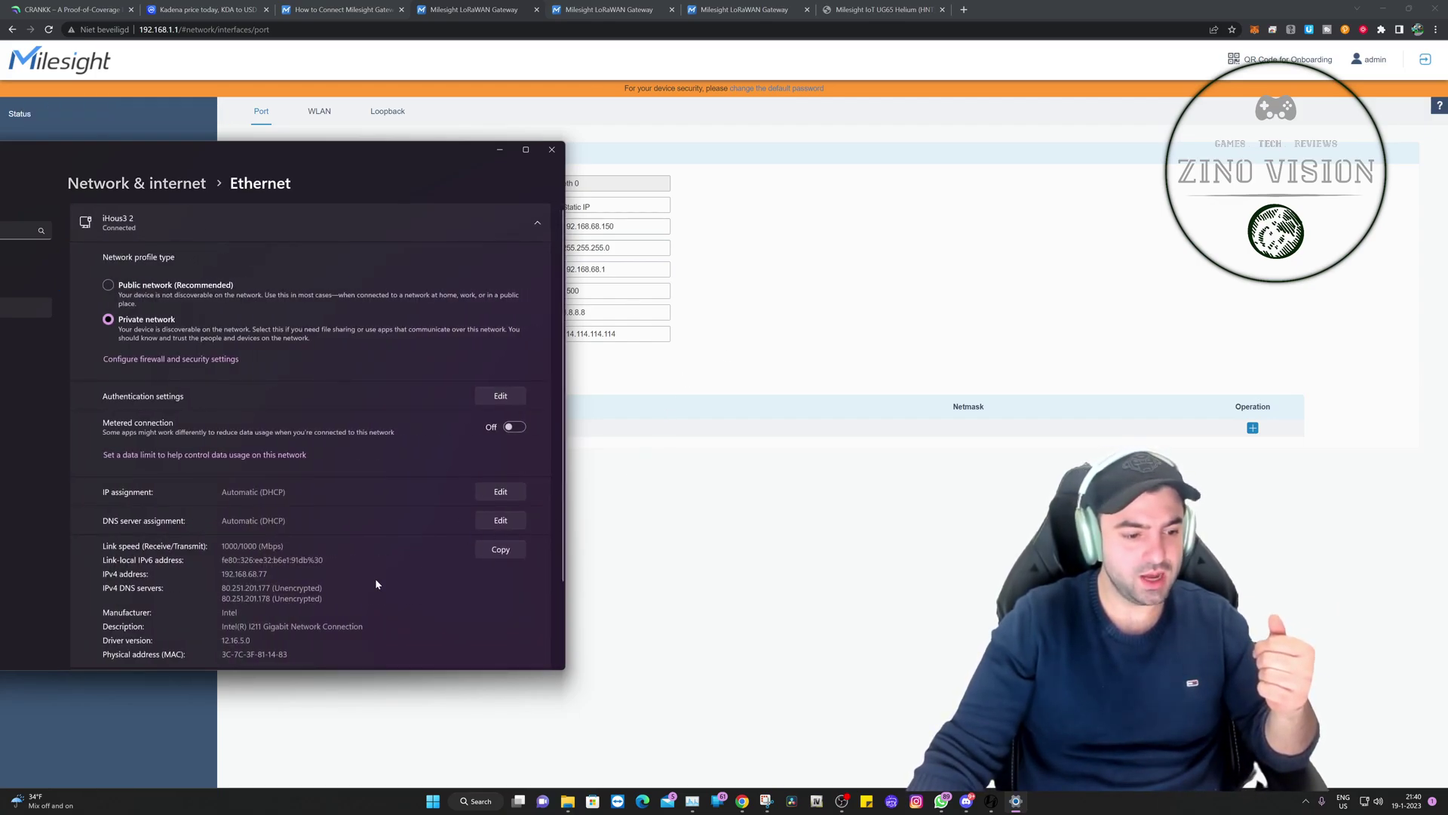
scroll(376, 583, down, 3)
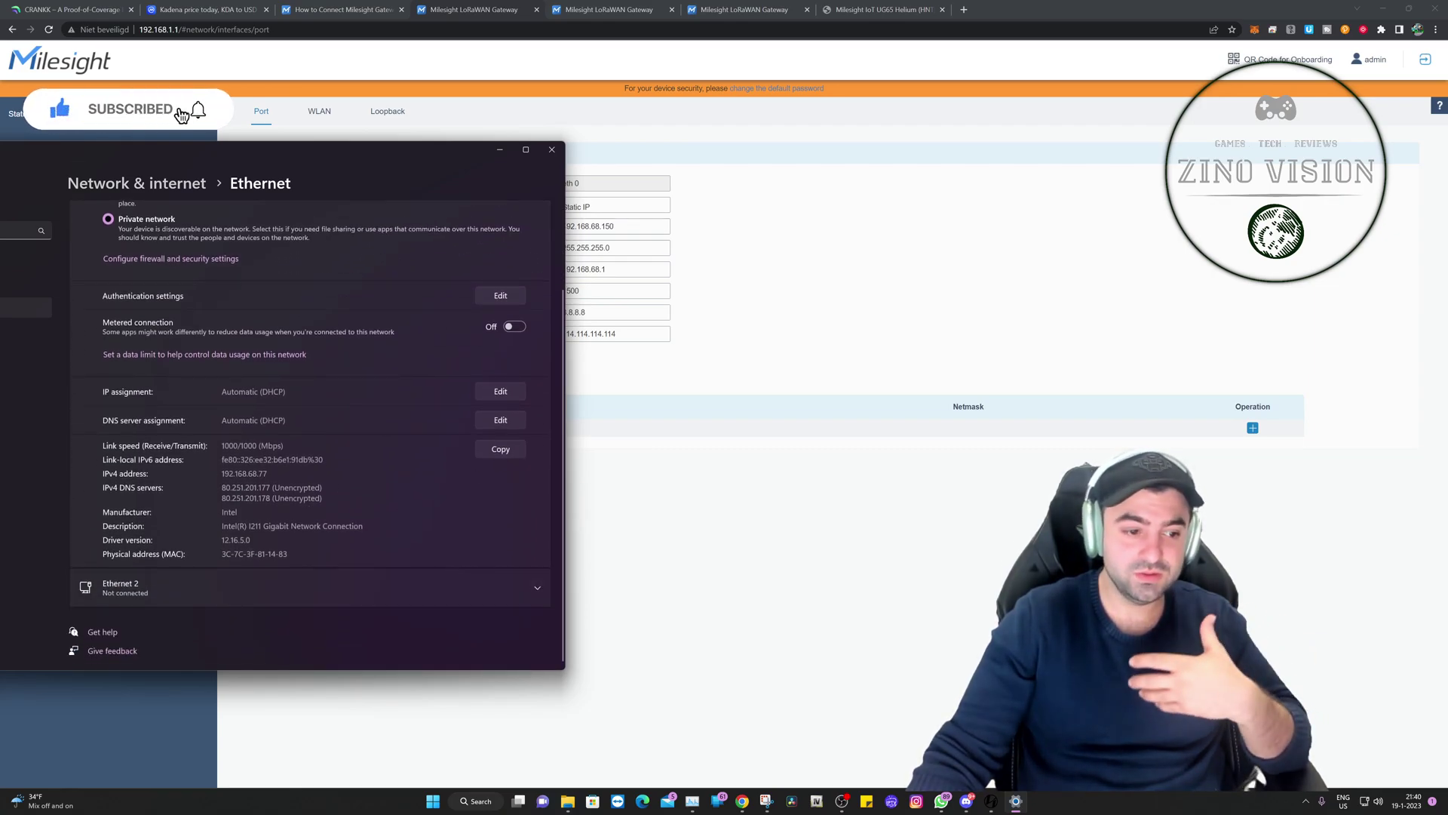
drag(268, 473, 222, 474)
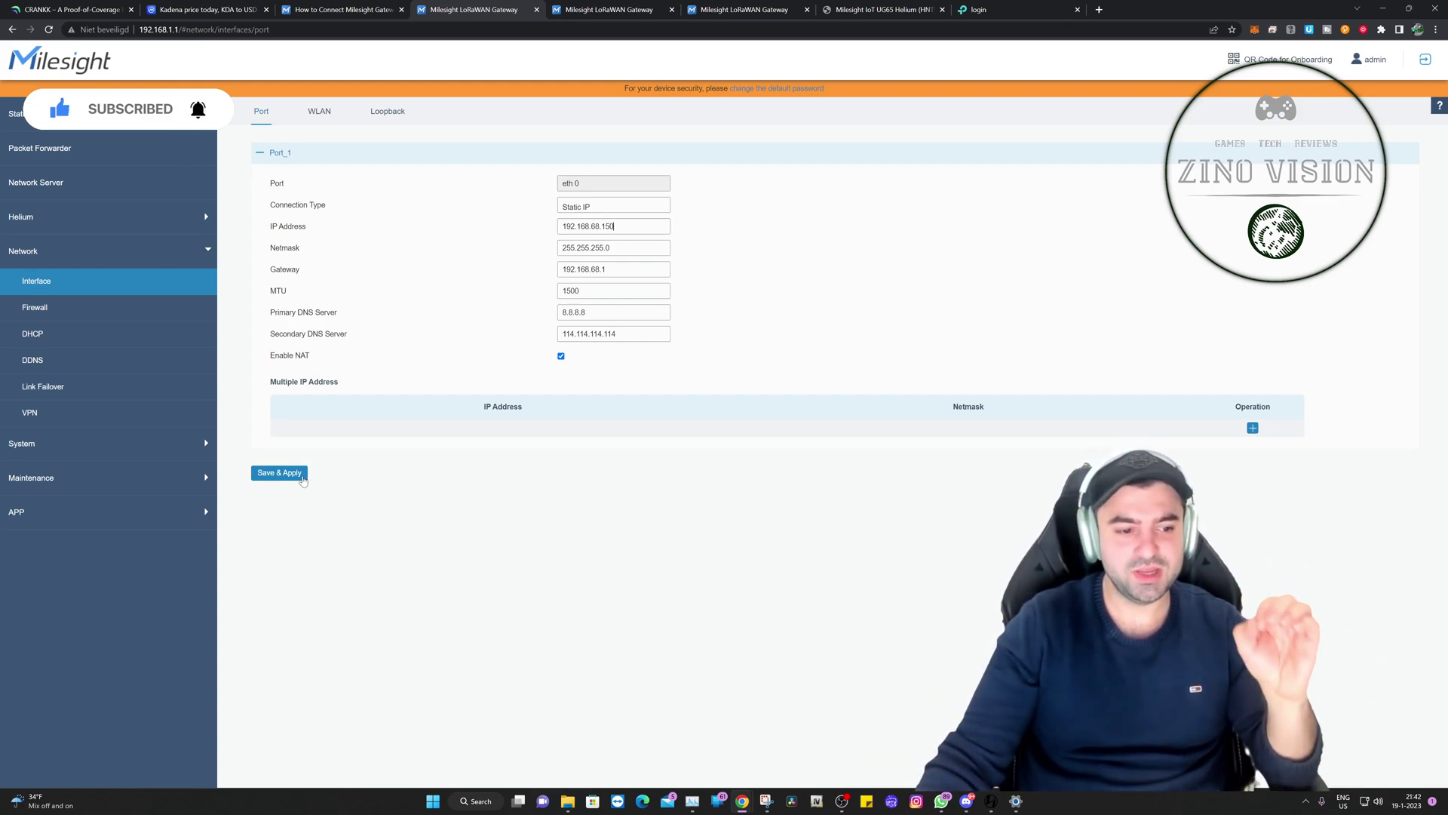
Step: Apply the Port_1 static IP settings and ping milesight-iot.com from Maintenance > Tools > Ping
click(267, 475)
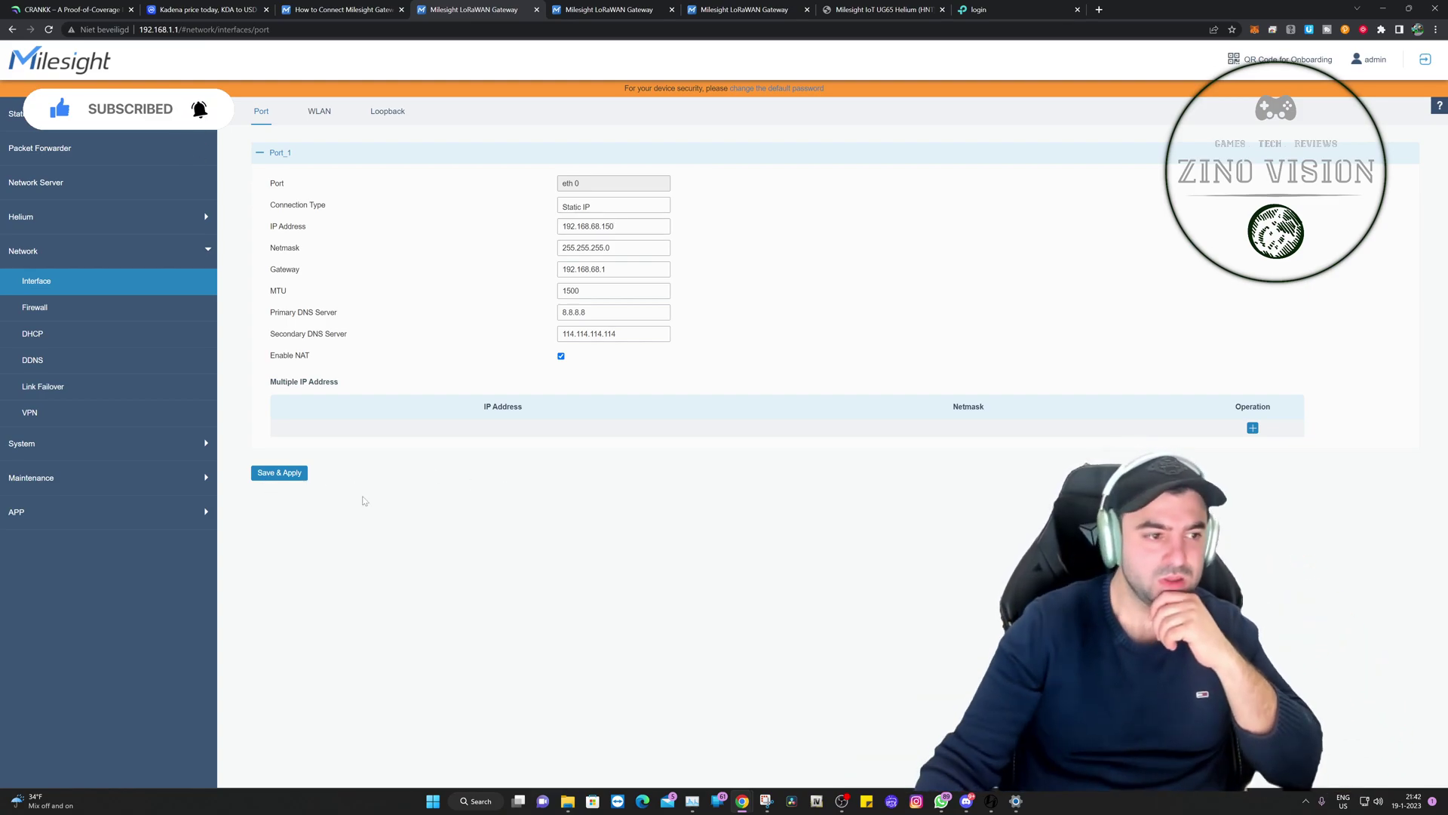
click(92, 480)
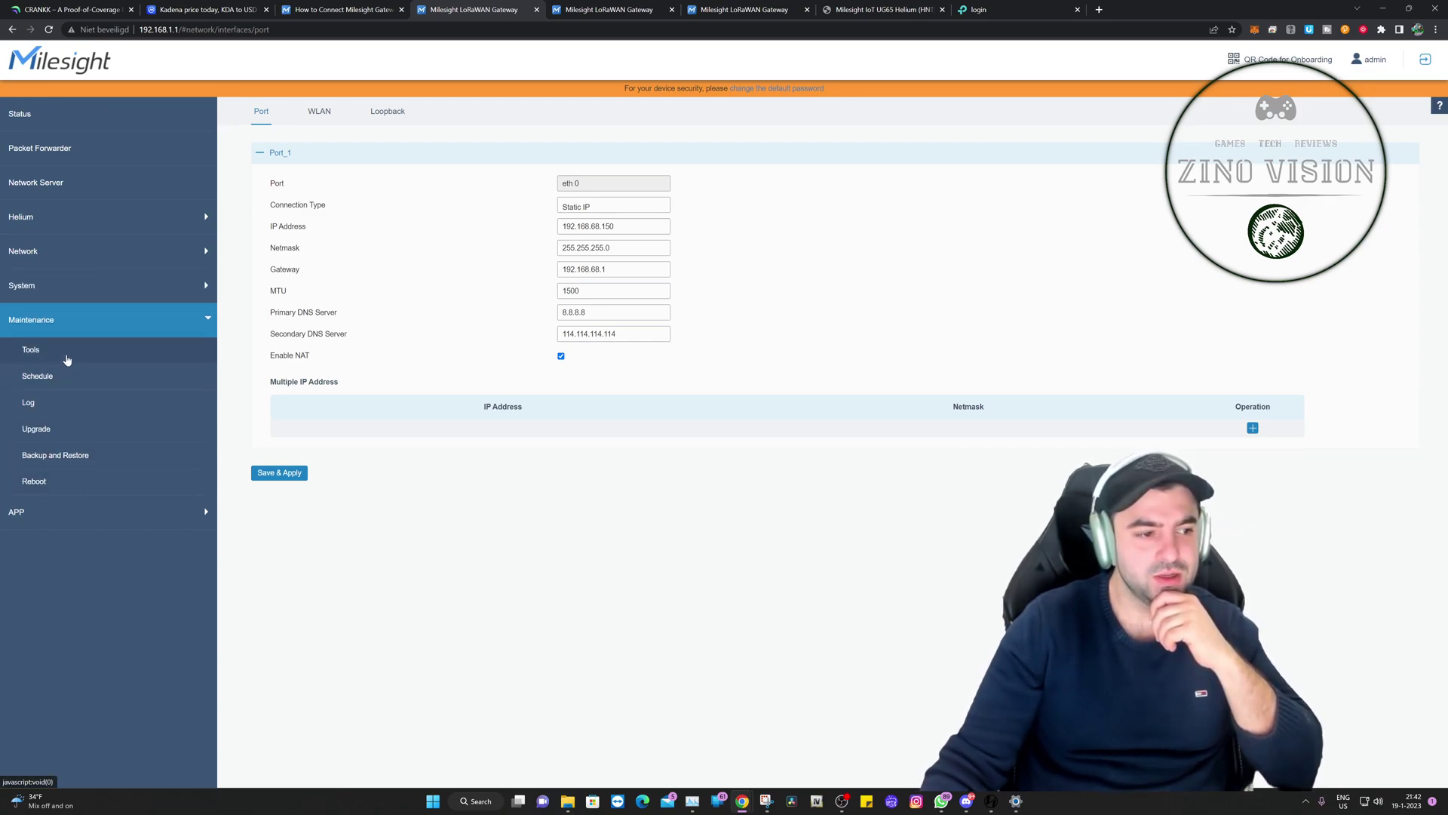
click(67, 360)
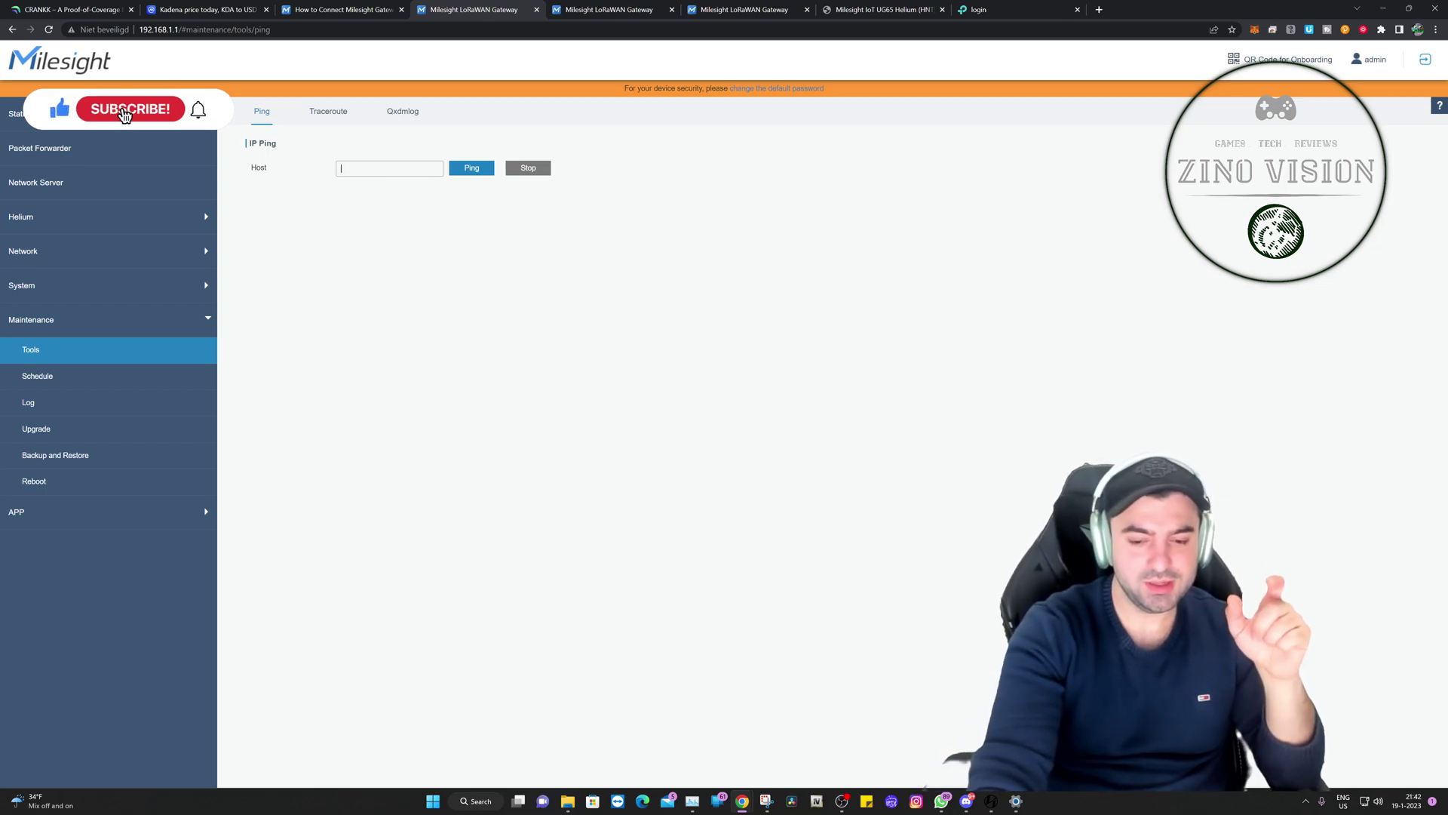
text(milesight-iot.com)
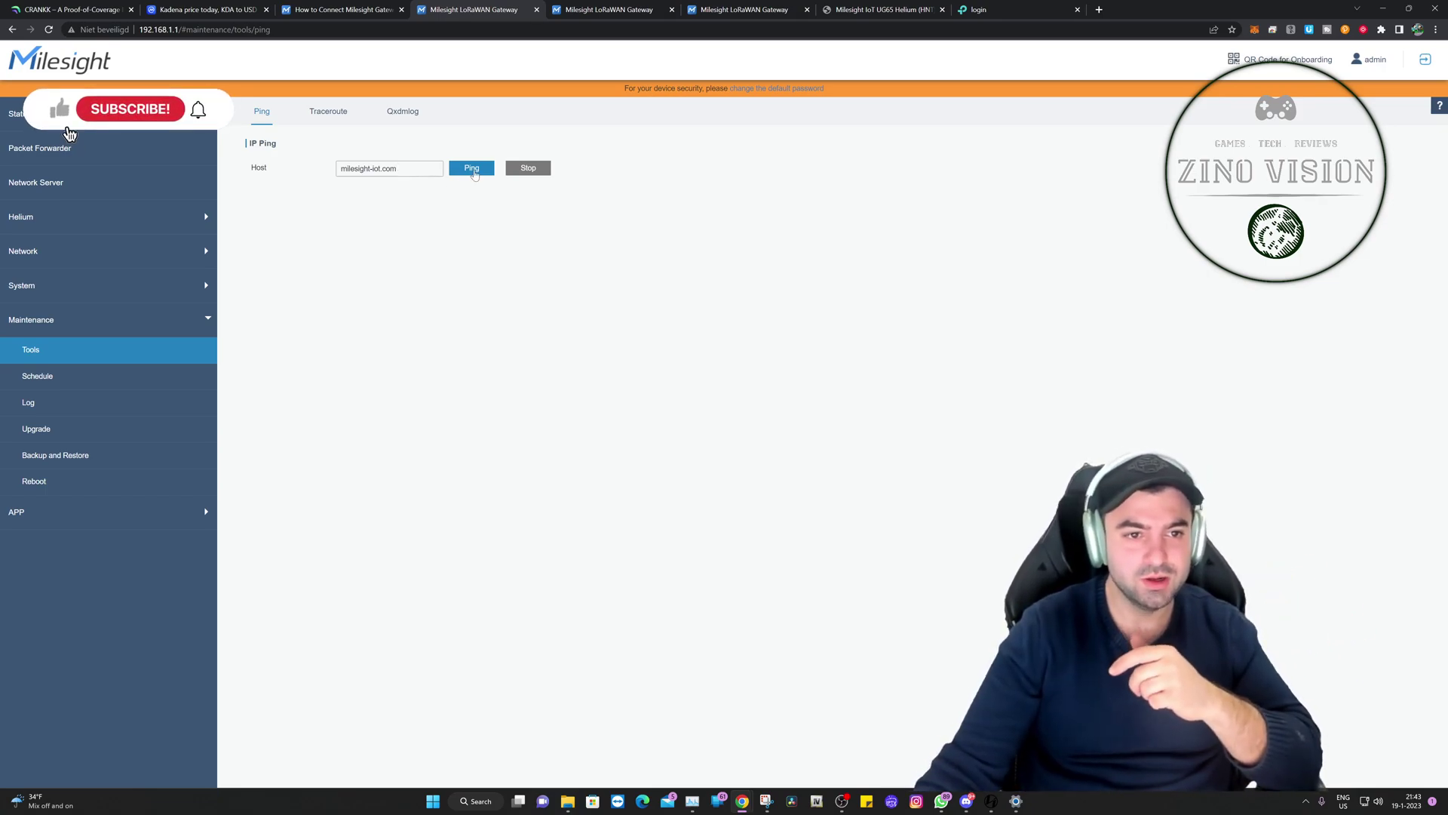
click(473, 169)
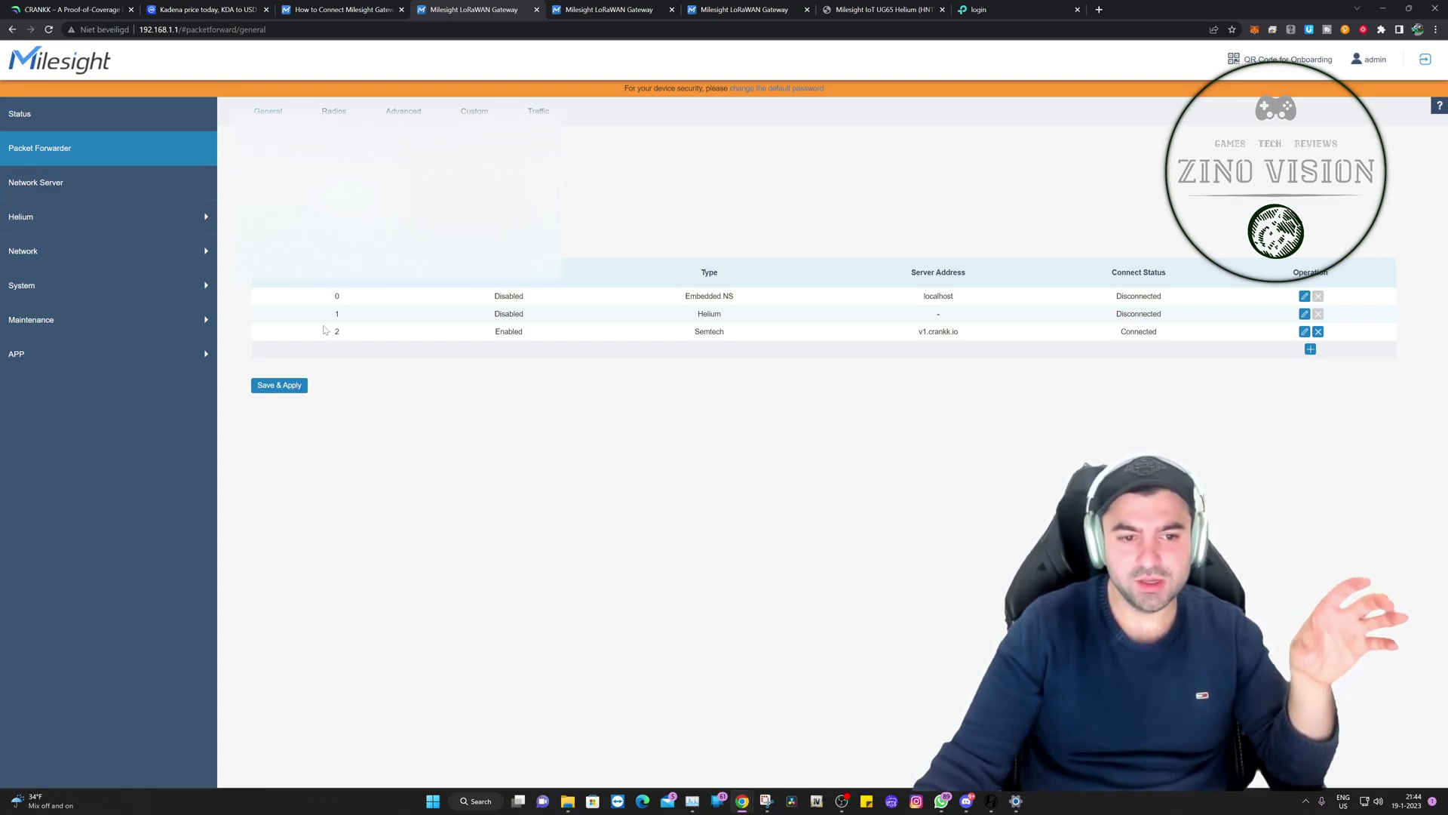
Step: Review the Semtech and Helium forwarder rows, opening and closing the Helium forwarder's settings
drag(324, 329, 963, 345)
click(1243, 345)
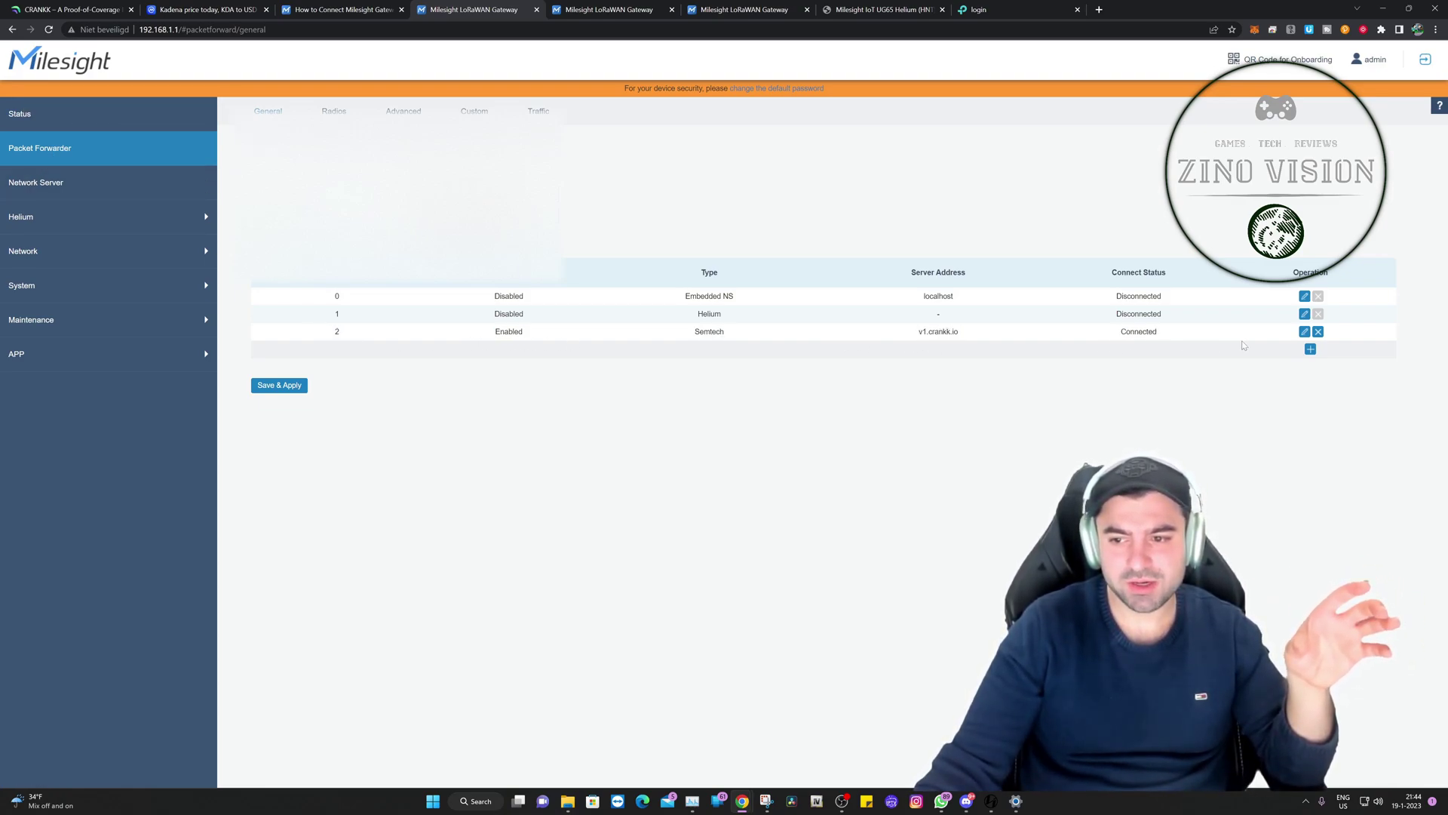
drag(293, 313, 1196, 325)
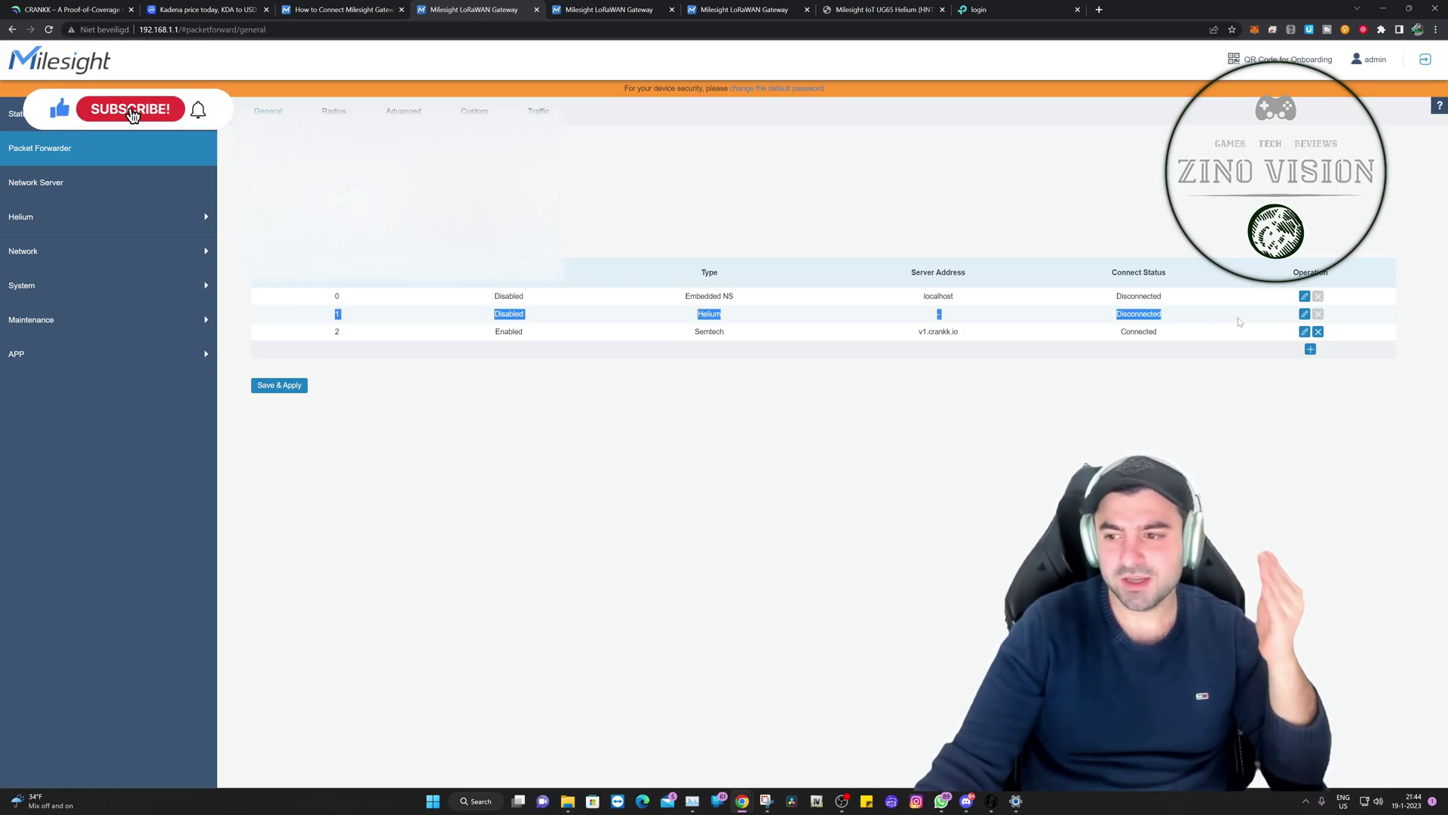
click(1305, 315)
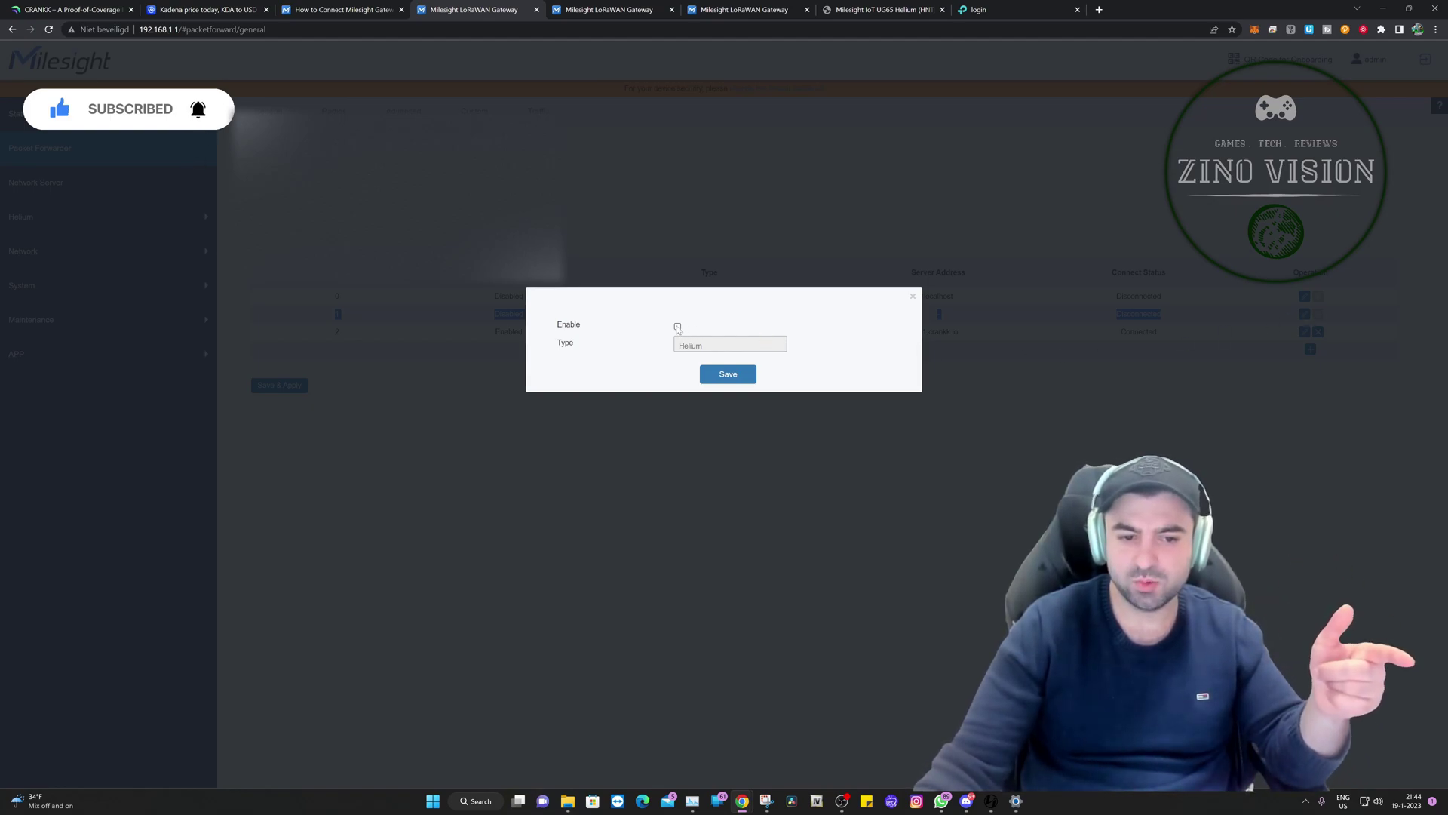
click(913, 298)
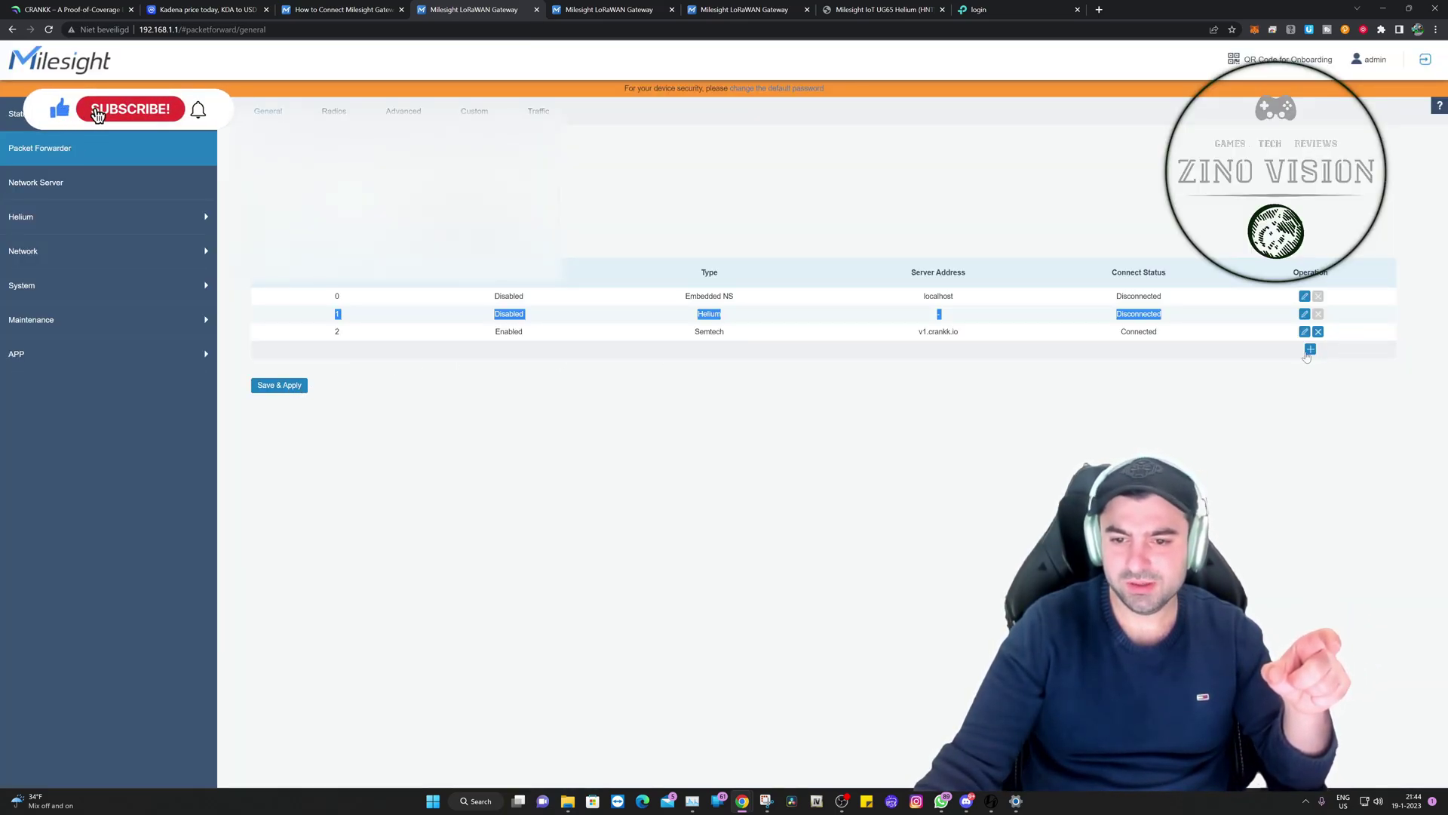
Step: Add a new Semtech forwarder with server address v1.crankk.io copied from the existing entry, and save it
drag(916, 331, 959, 332)
right_click(936, 335)
click(973, 346)
click(1311, 349)
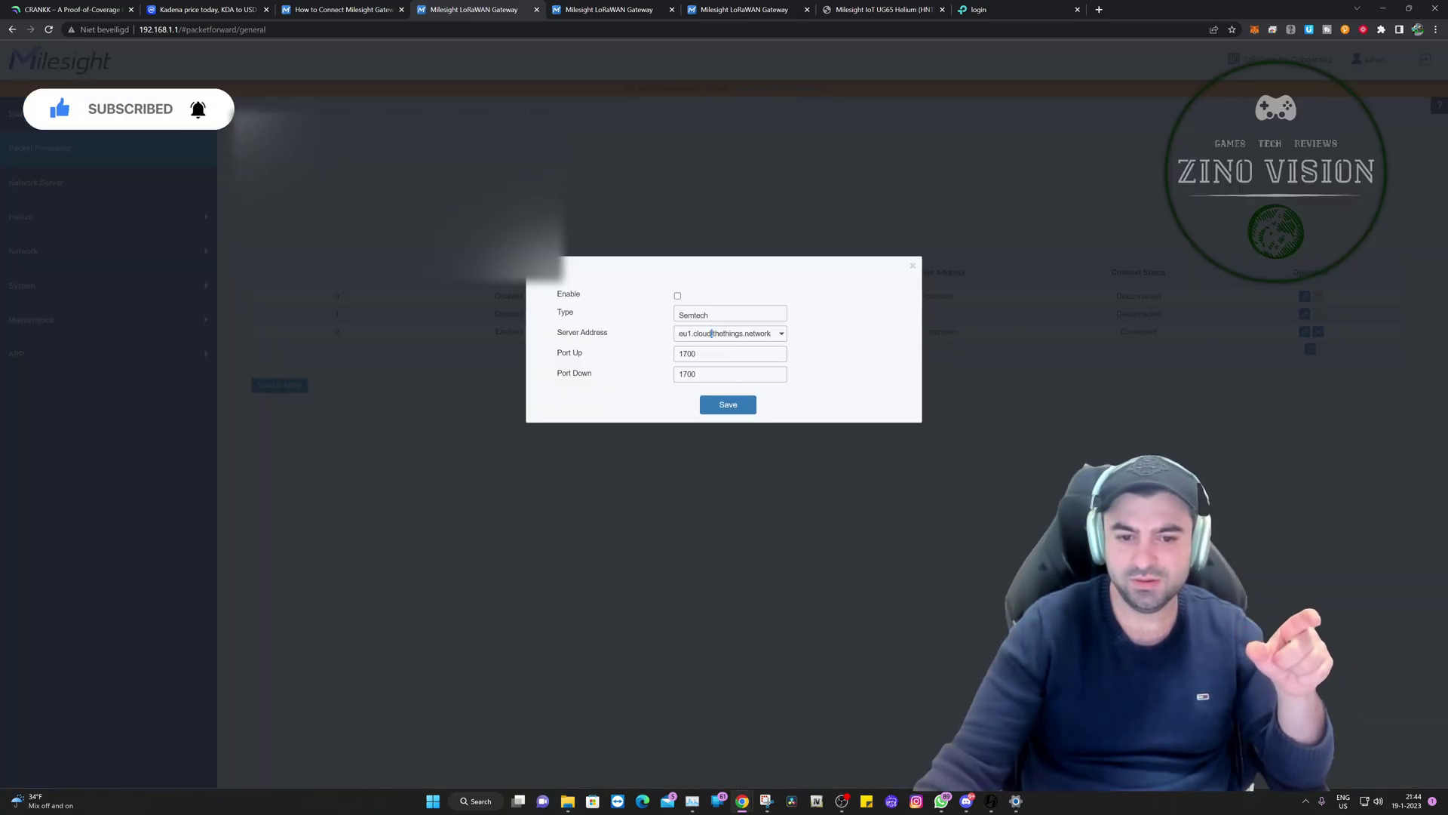
double_click(697, 334)
right_click(697, 339)
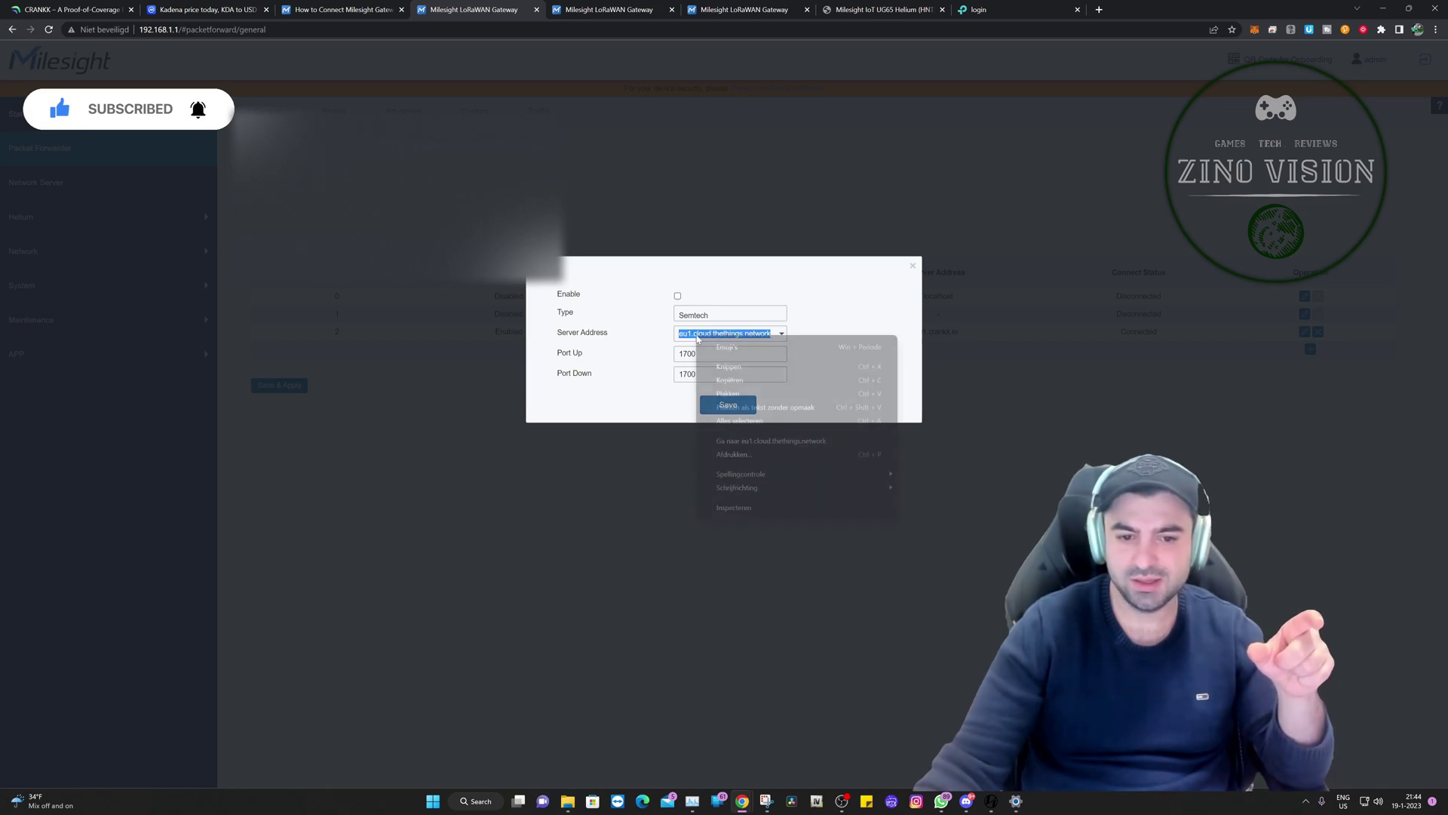
click(728, 393)
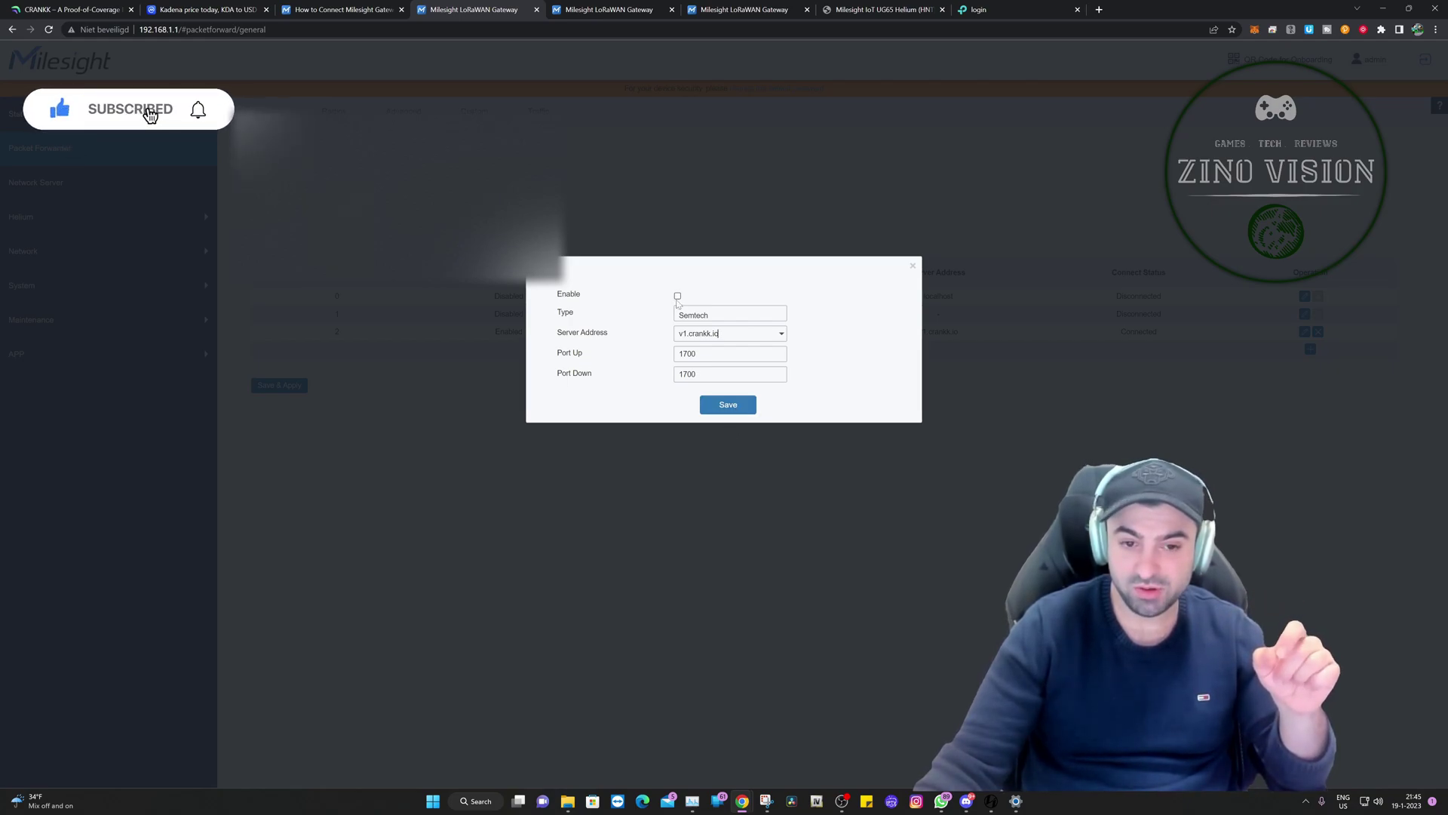
click(912, 267)
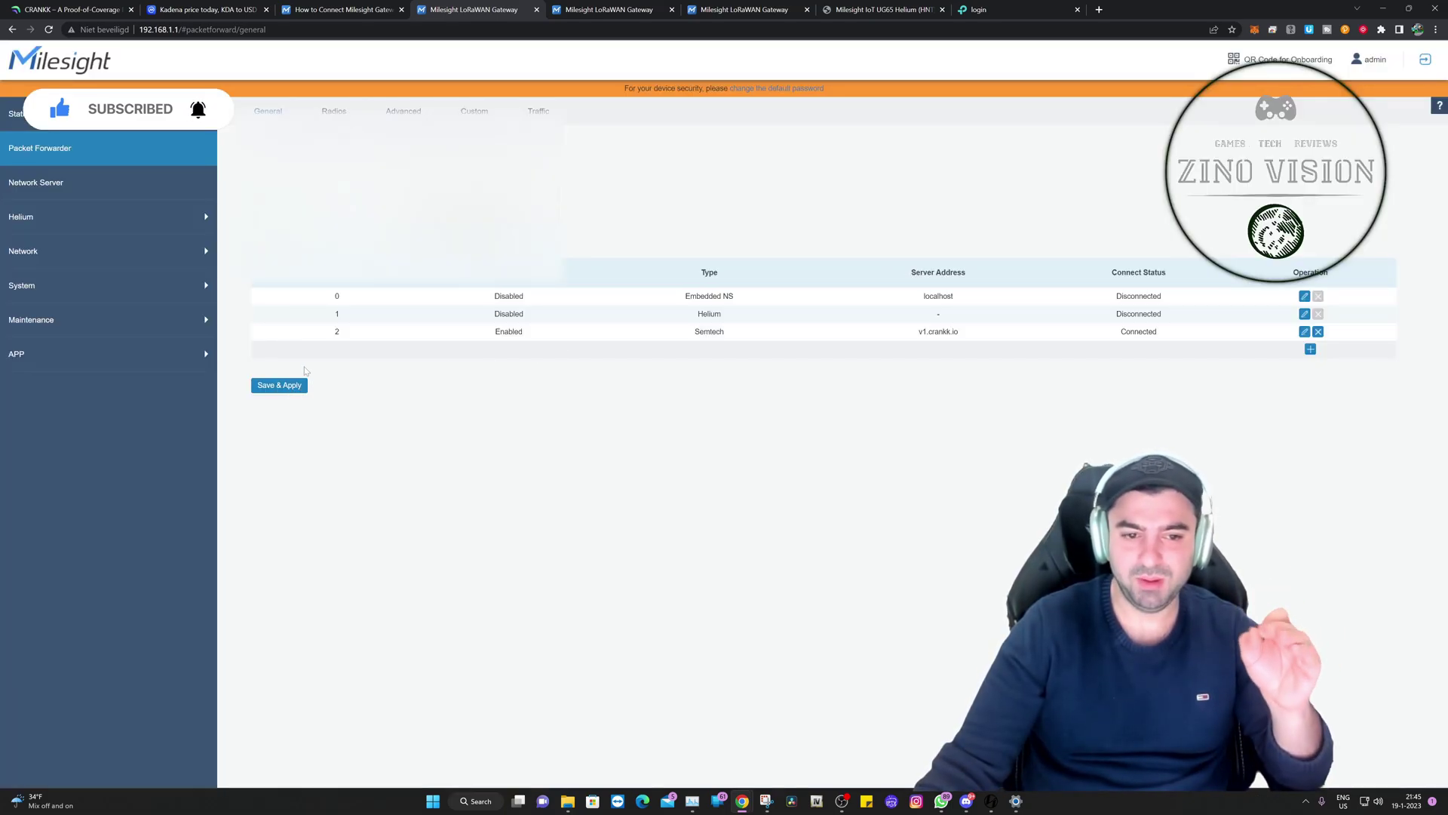
Step: Review the forwarder entries in the Packet Forwarder table
drag(656, 261, 970, 372)
click(976, 371)
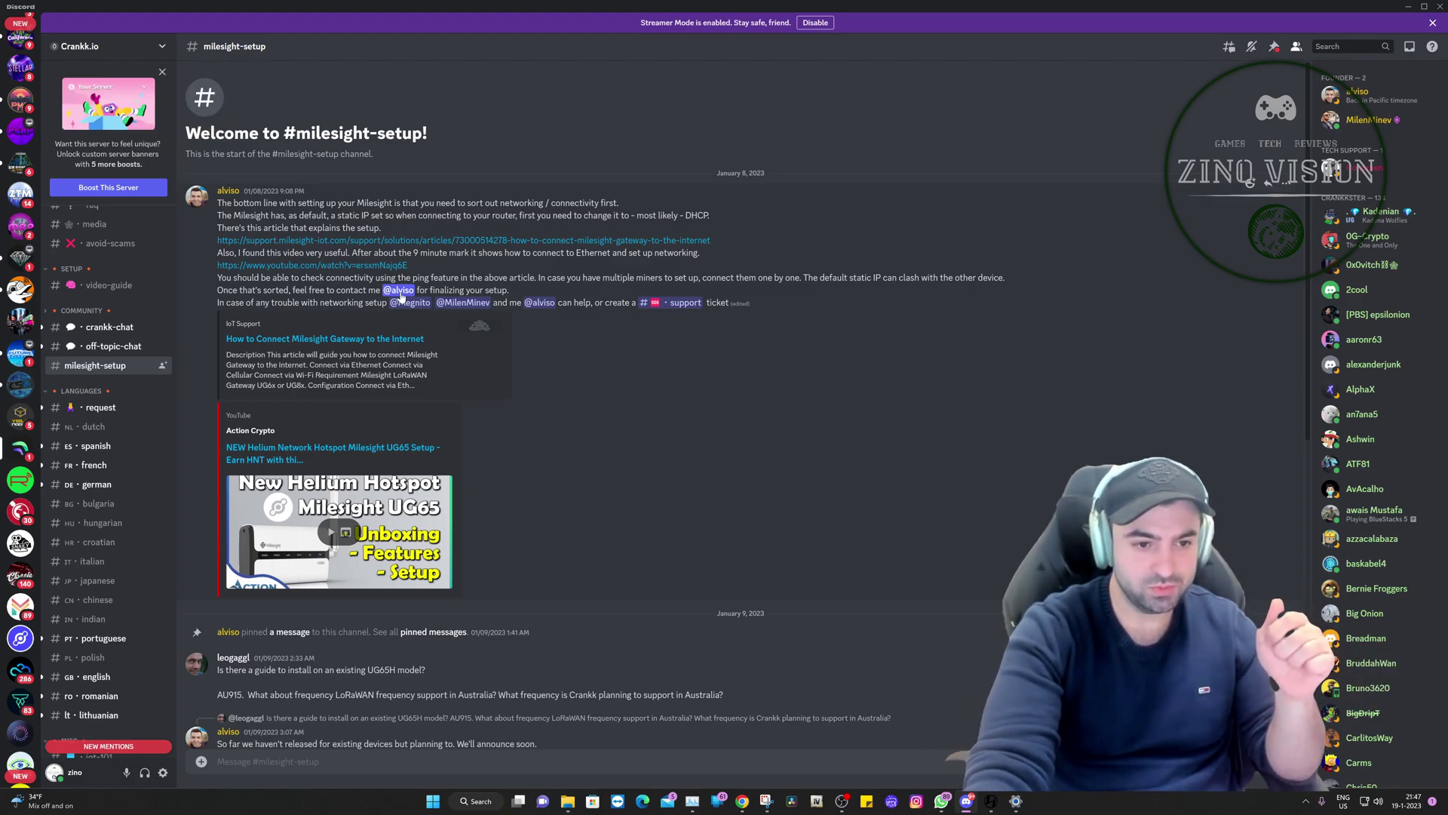
Step: Return to the direct message conversation with the Crankk support helper
key(alt+Left)
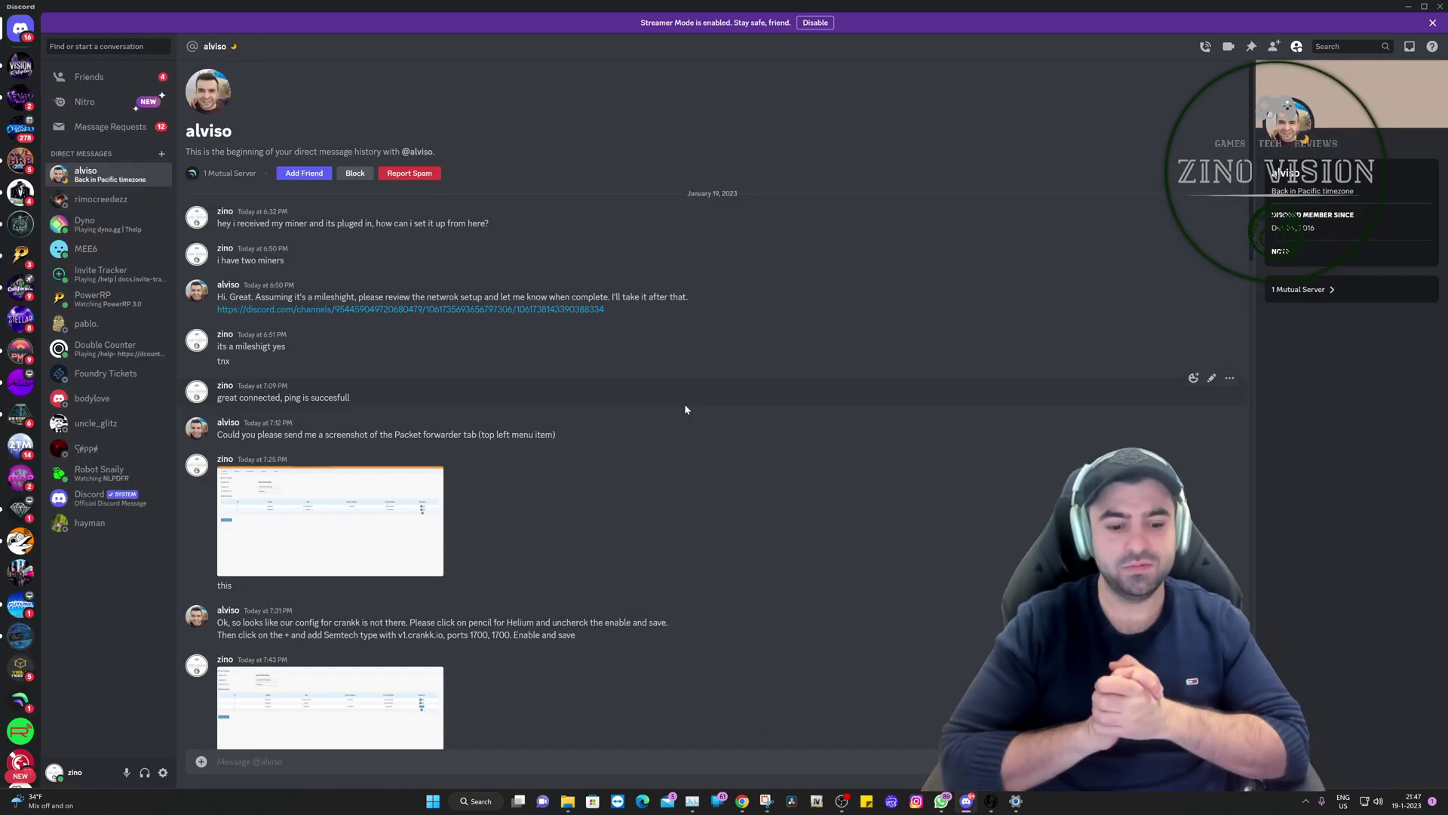